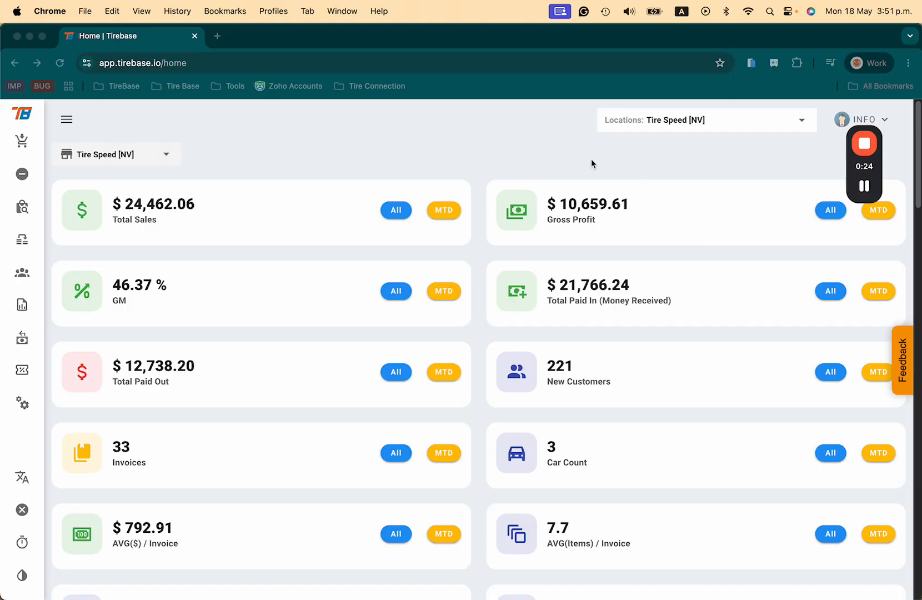
Start a new work order for the existing customer with the DEALER price level
left_click(562, 163)
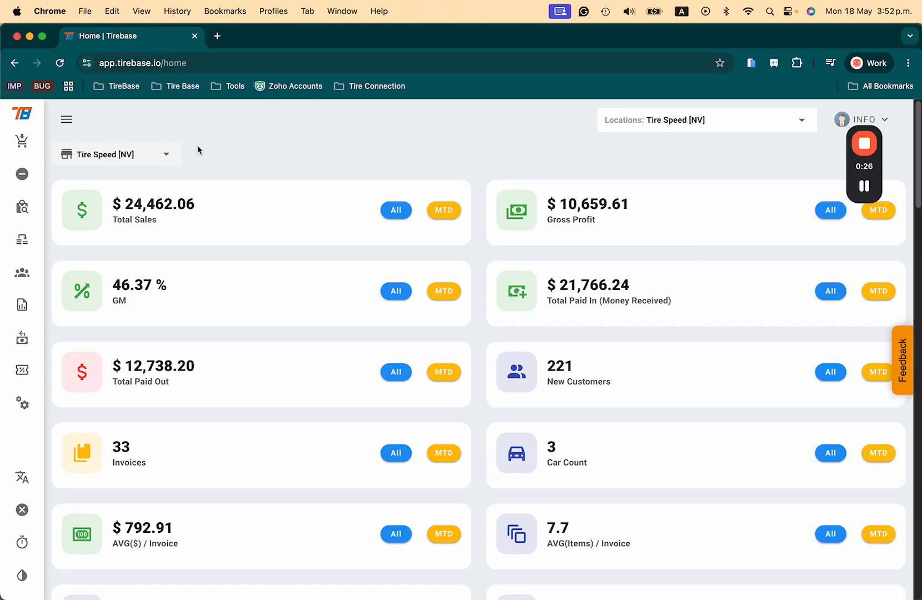
left_click(67, 119)
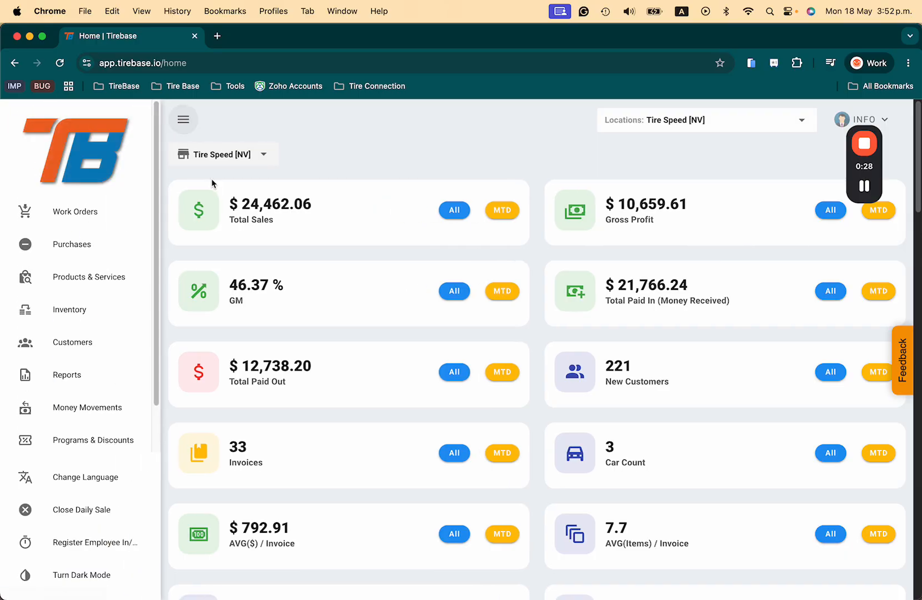
left_click(61, 217)
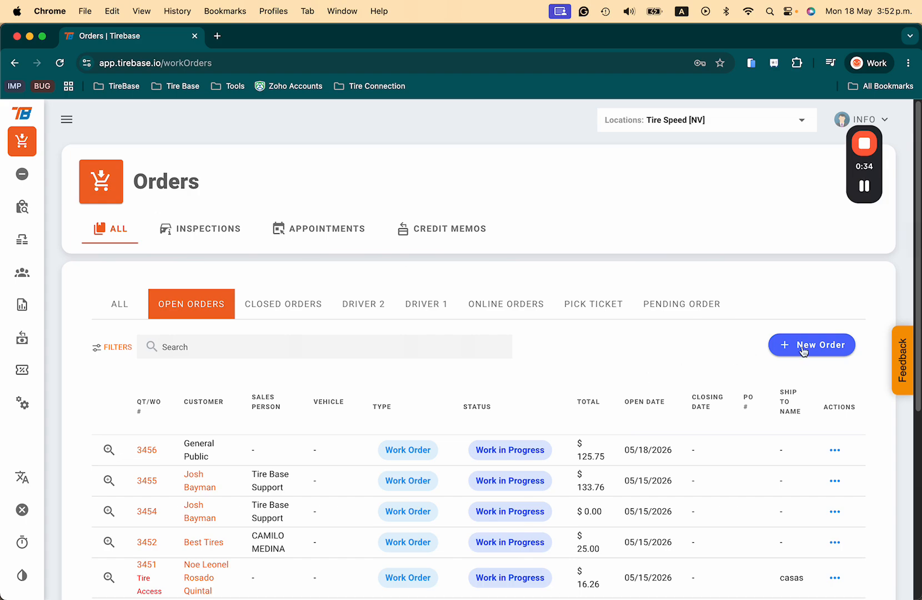
left_click(771, 351)
type("airne")
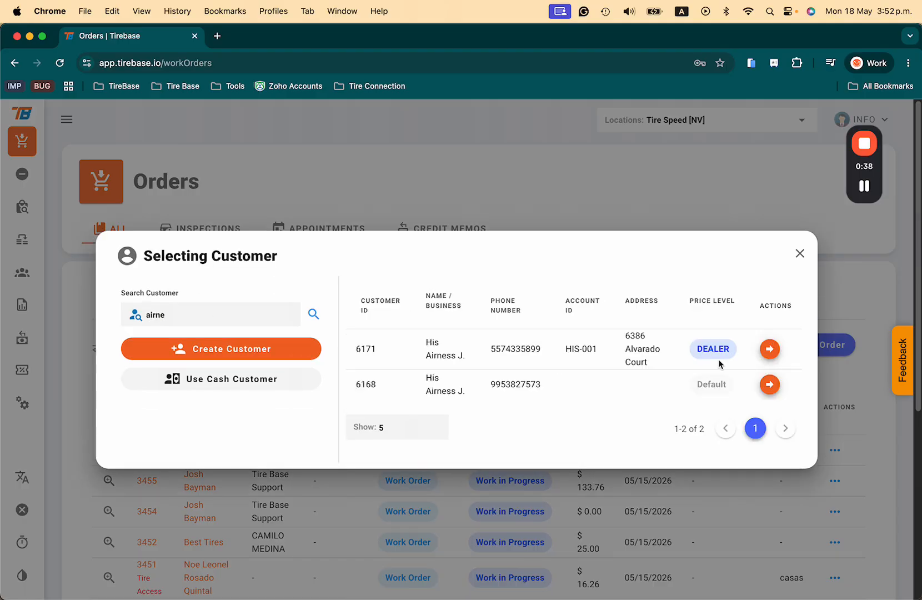
left_click(770, 349)
Add two units of product AGS024, the Arroyo Grand Sport A/S tire, to the work order
left_click(124, 322)
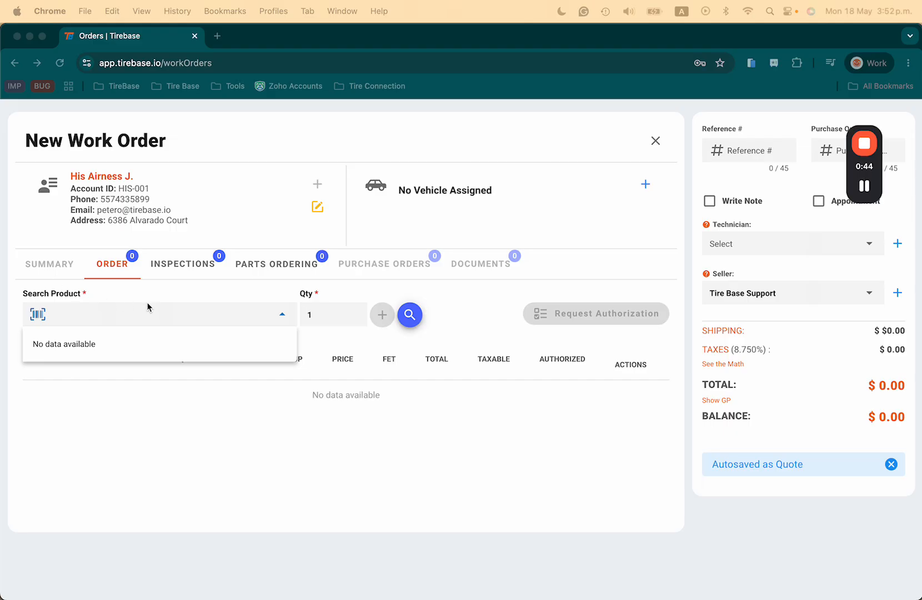
left_click(140, 322)
type("AGS024")
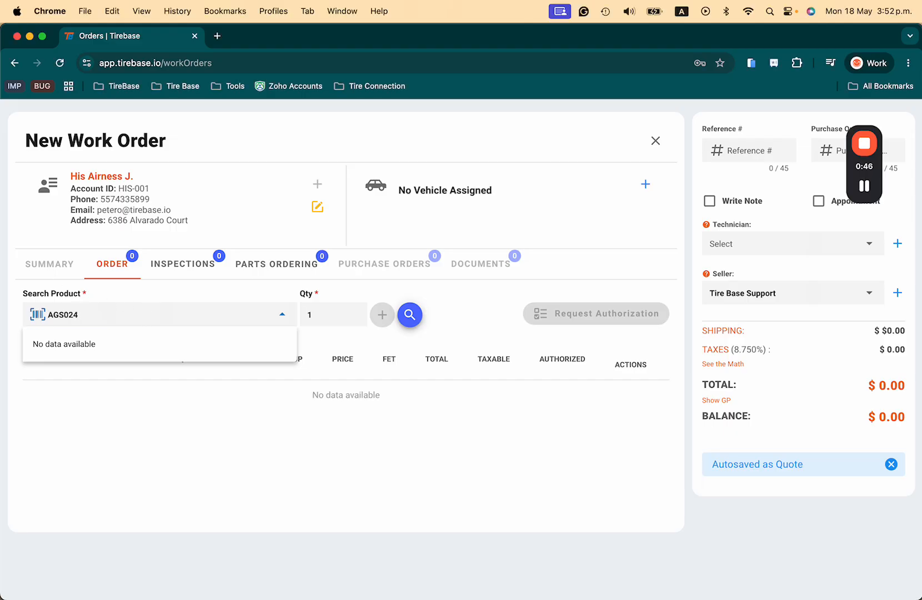
left_click(190, 352)
left_click(322, 319)
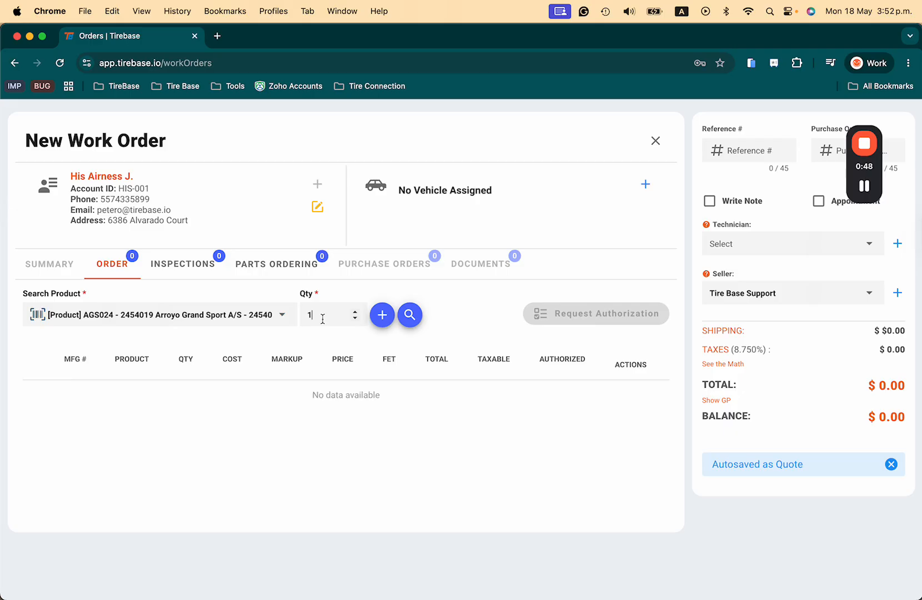
type("2")
left_click(382, 315)
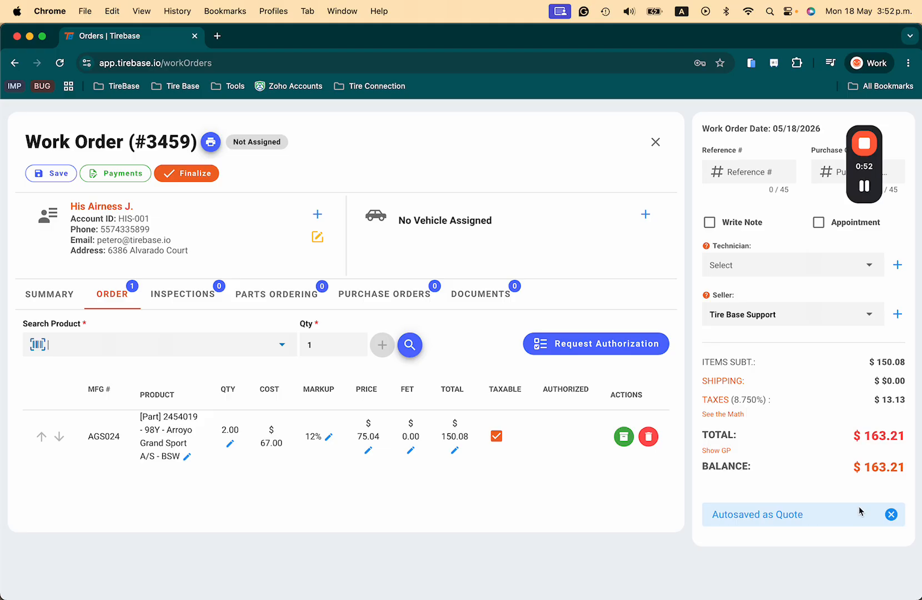
Change the quantity of the AGS024 line on the work order to 4
left_click(233, 439)
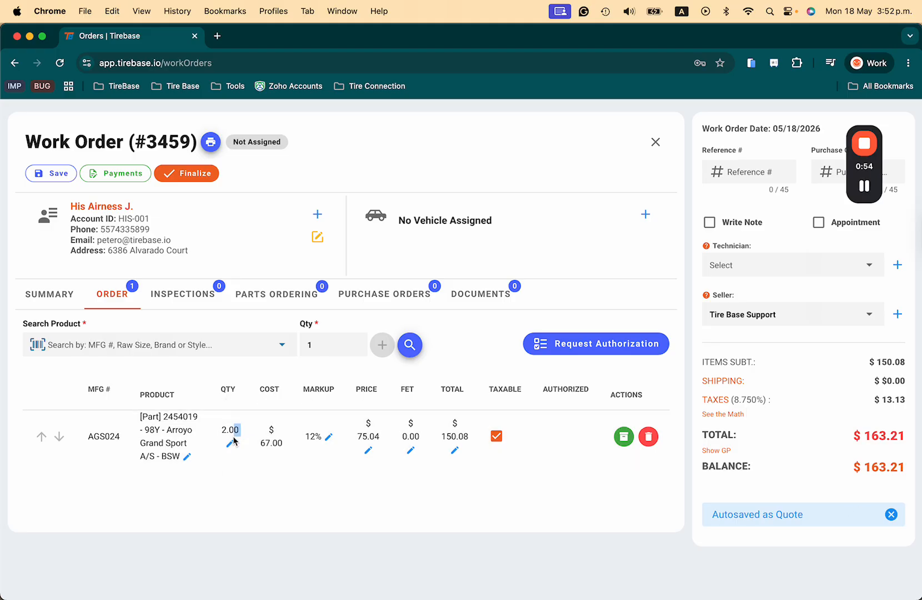
left_click(231, 442)
left_click(233, 443)
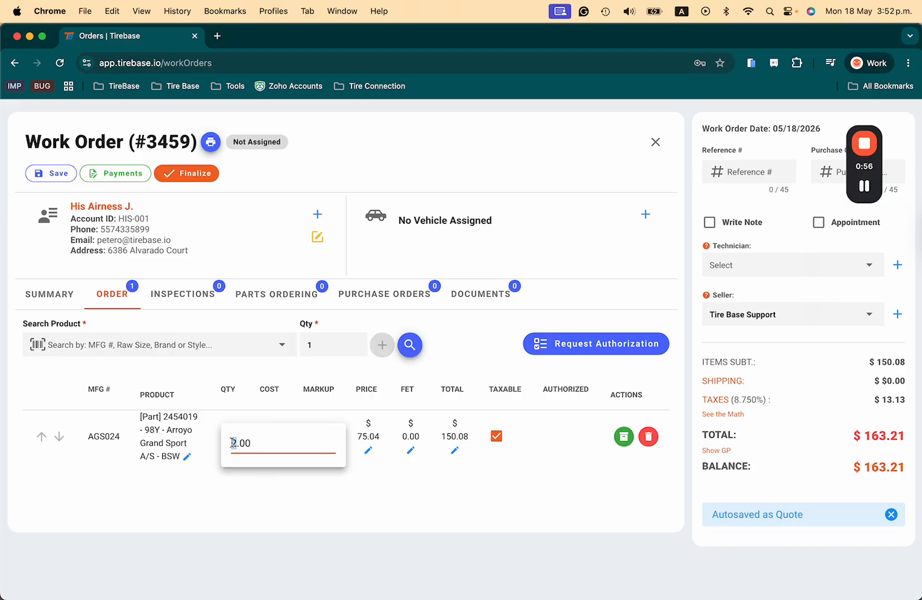
type("4")
key("Return")
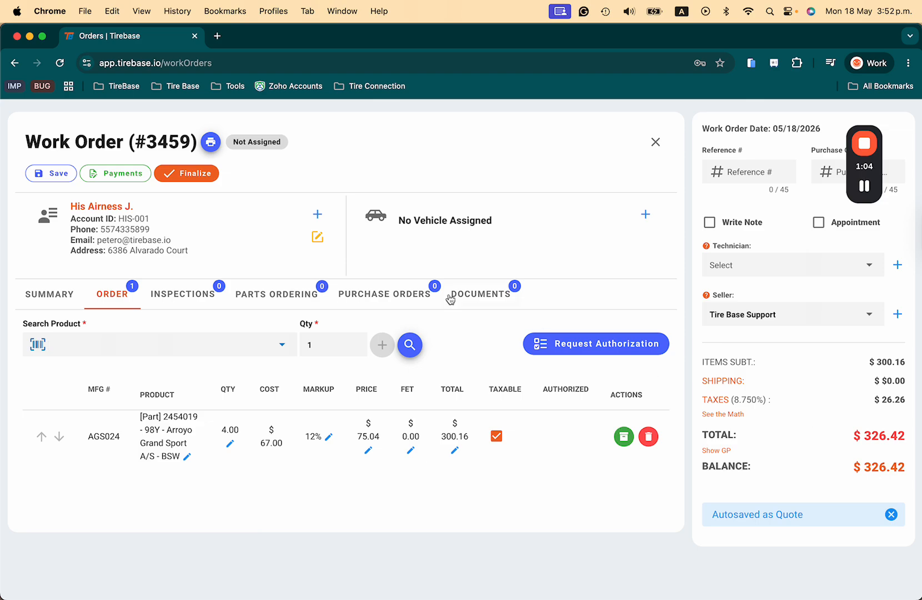
Finalize the work order on 30-day terms and dismiss the offer to print or send the invoice for signature
left_click(188, 175)
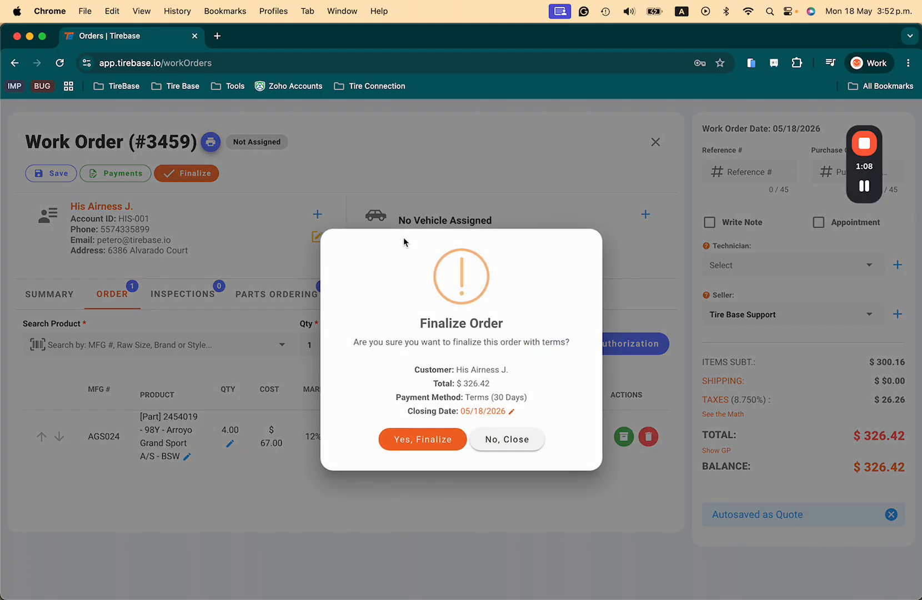
left_click_drag(531, 398, 478, 397)
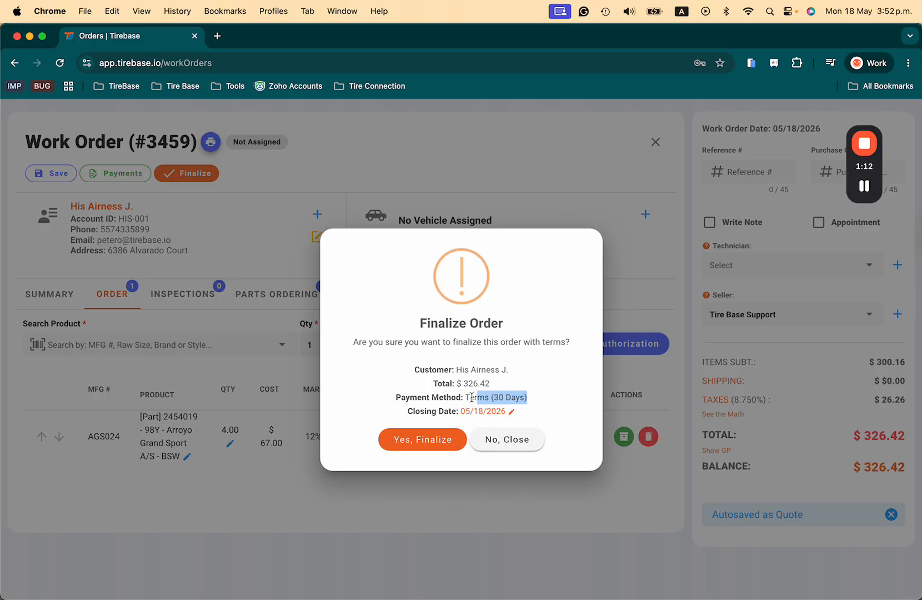
left_click(405, 444)
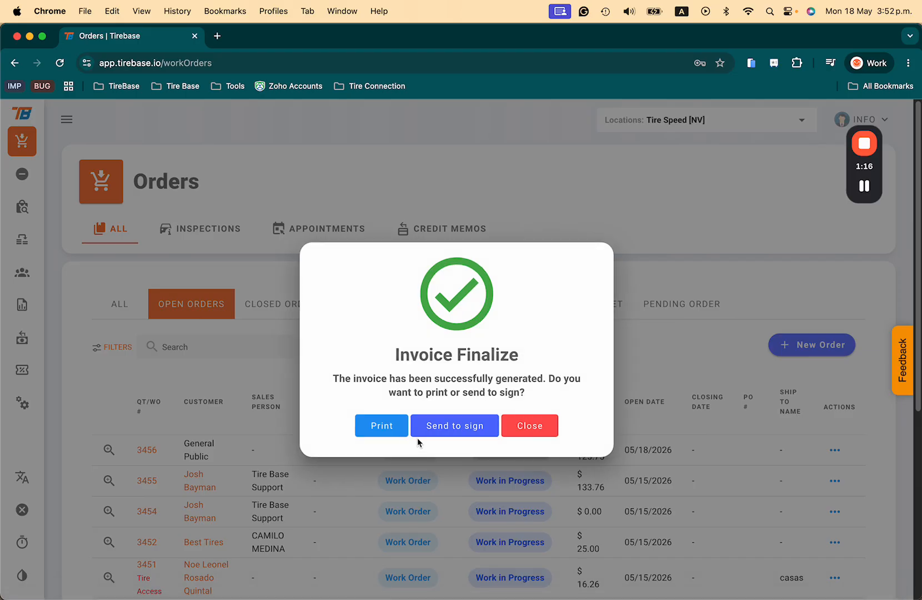
left_click(541, 427)
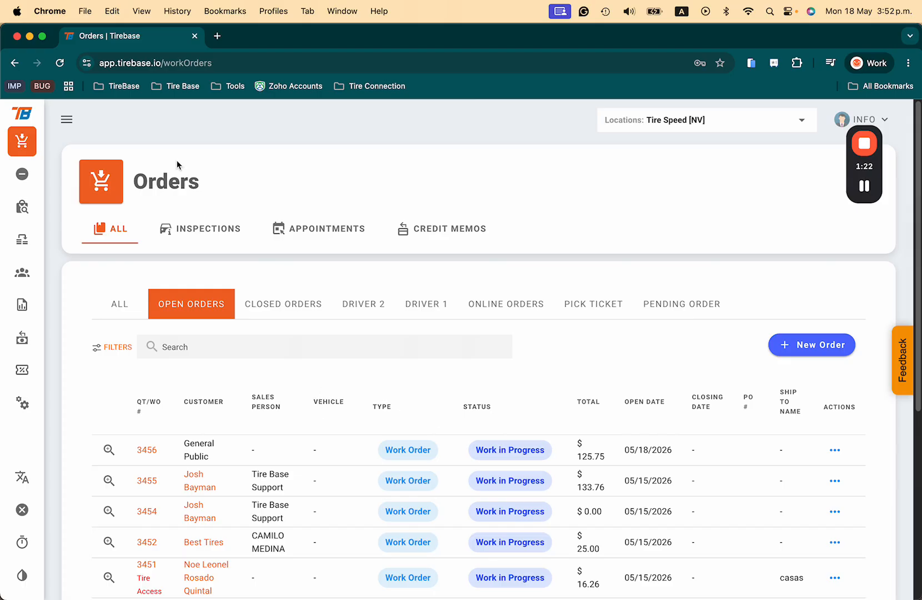
List all orders and examine the newest invoice's order details and its available row actions
left_click(119, 312)
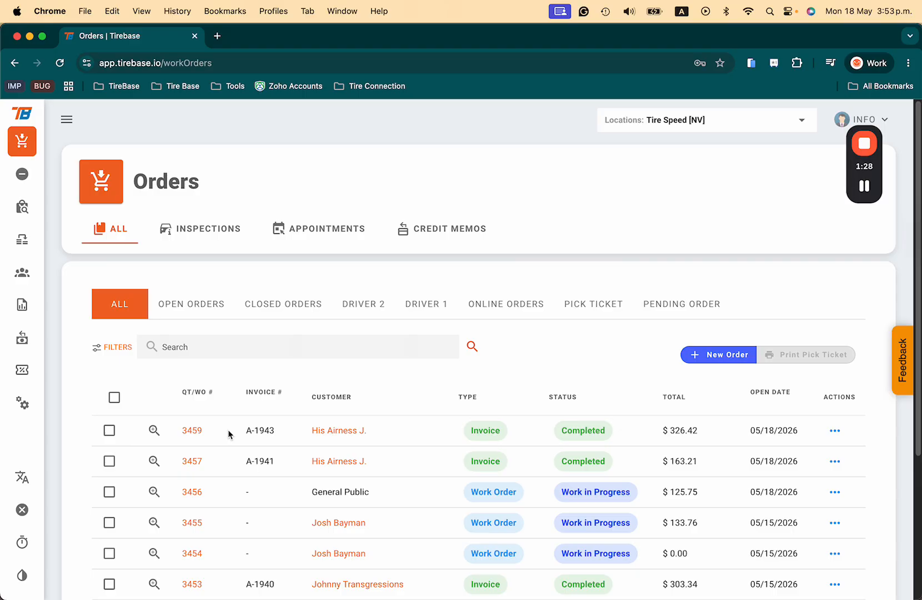
left_click(154, 431)
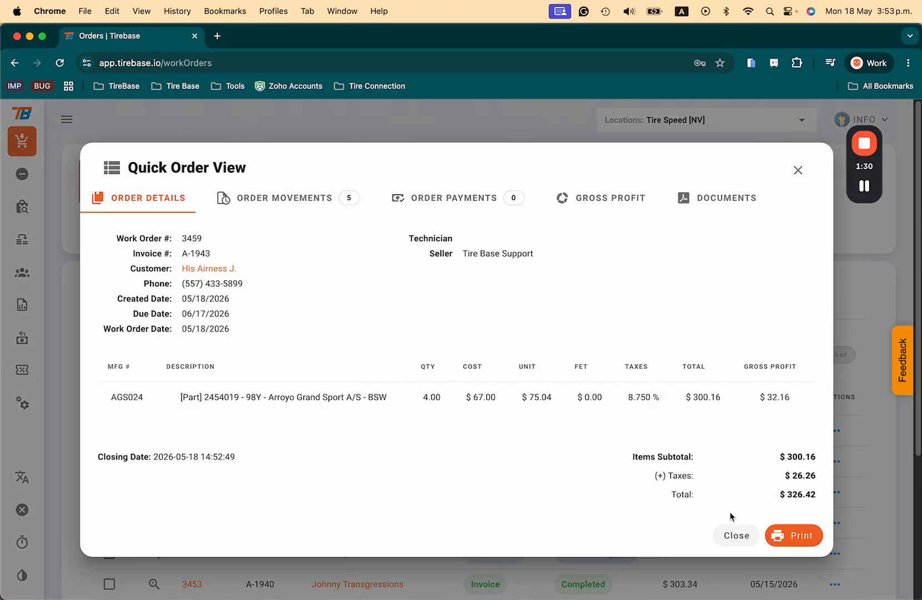
left_click(737, 537)
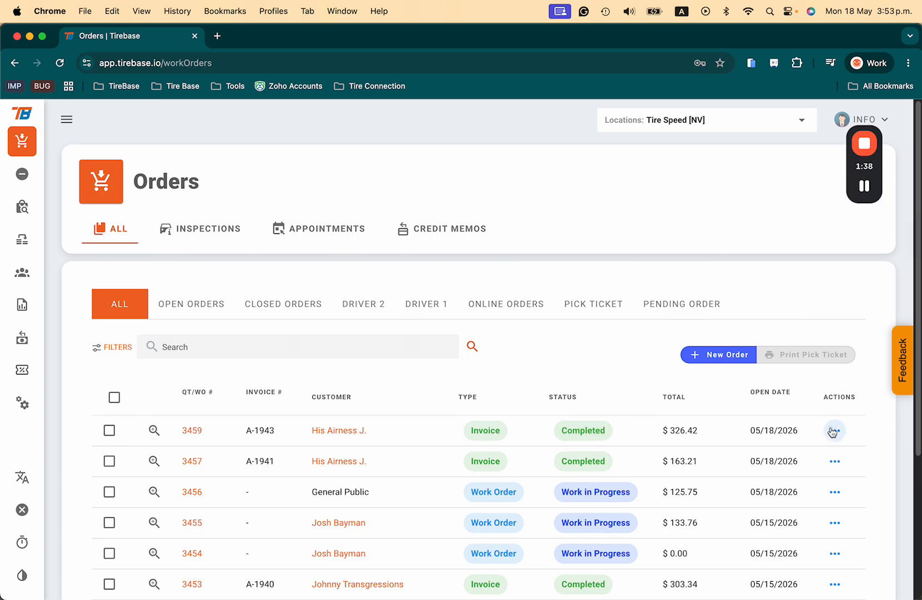
mouse_move(834, 431)
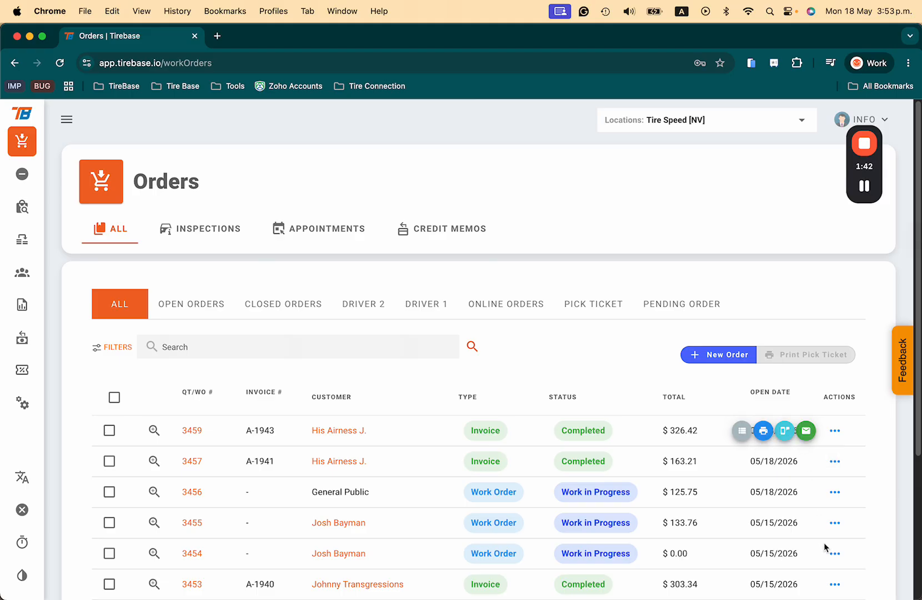
scroll(824, 543, "down", 1)
mouse_move(833, 577)
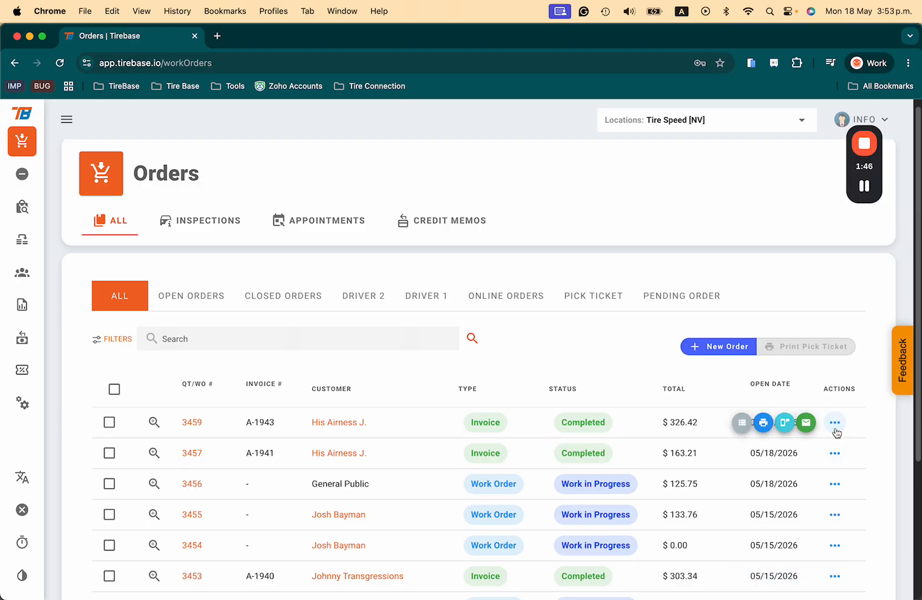
Open the customer's record from the newest invoice and check that invoice's amount due and order details under account receivables
left_click(351, 426)
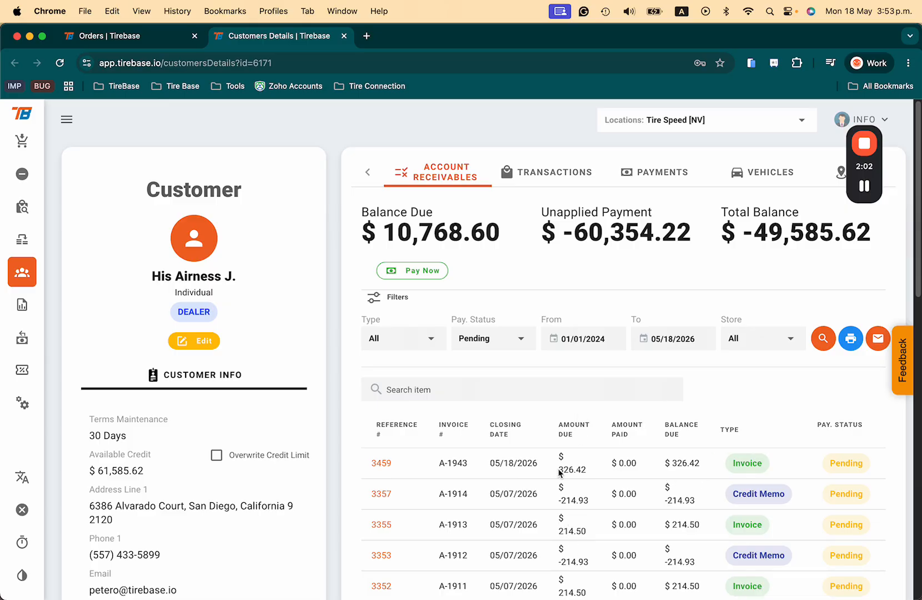
left_click_drag(558, 472, 598, 473)
left_click(383, 462)
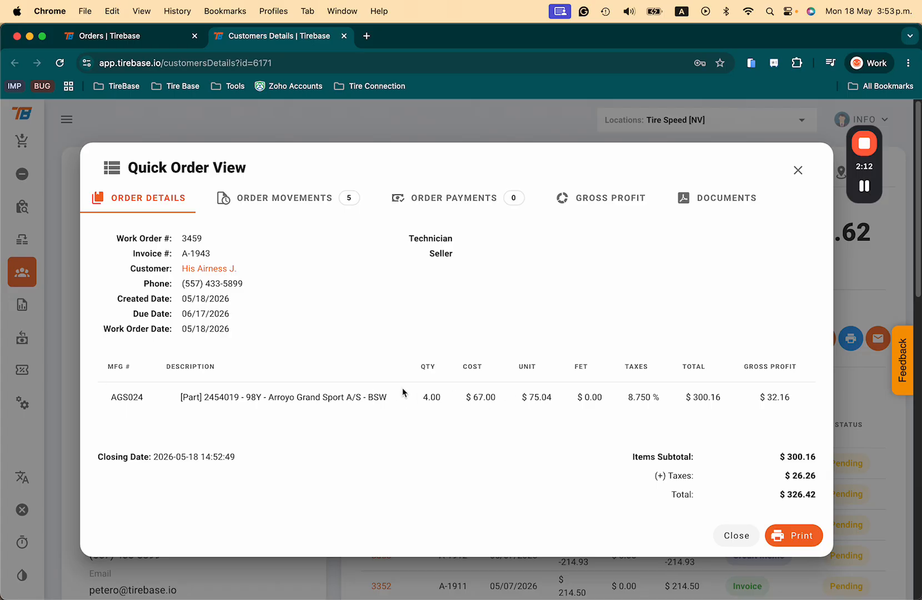
left_click(717, 534)
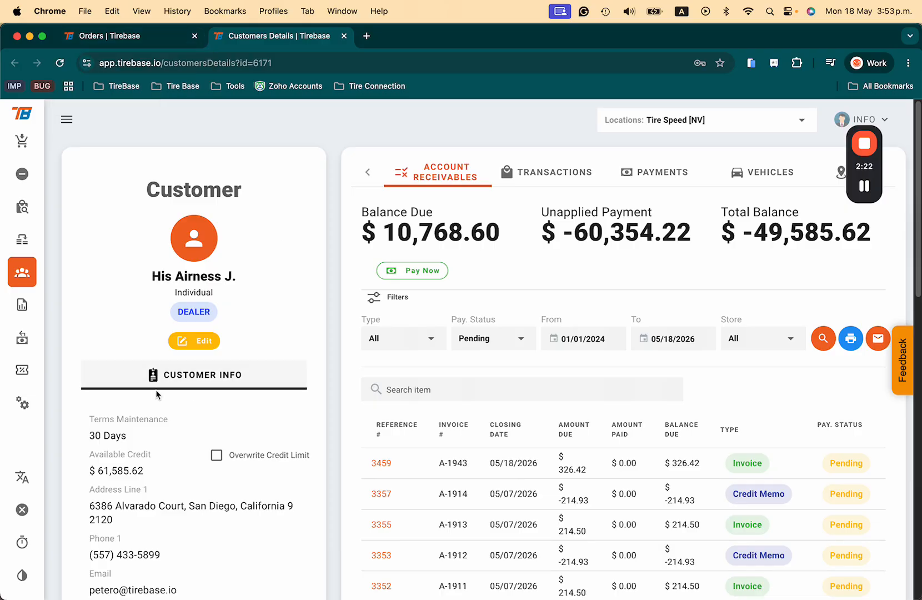
Check the customer's terms maintenance and the payment terms options in the customer edit form, closing it without changes
left_click_drag(133, 436, 89, 419)
left_click(196, 340)
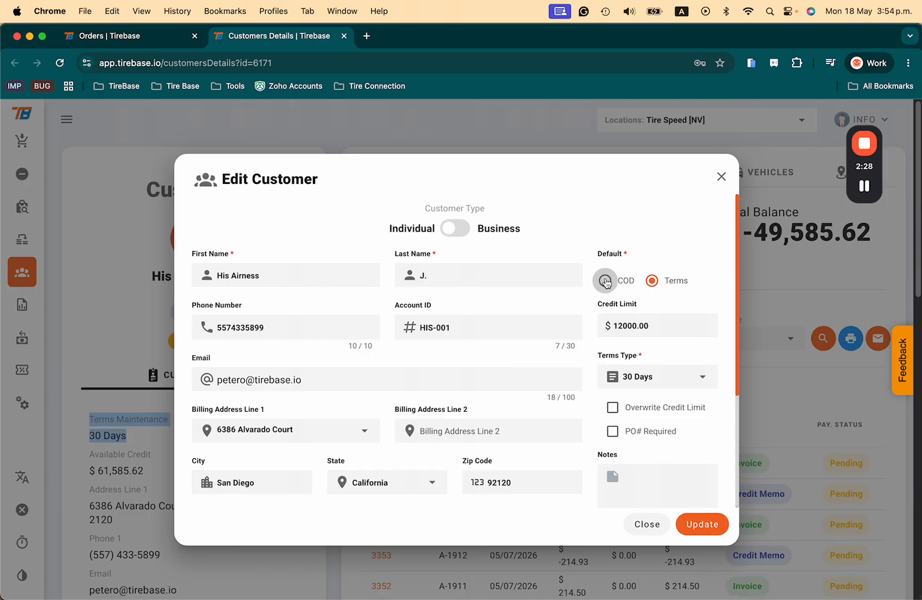
left_click(720, 176)
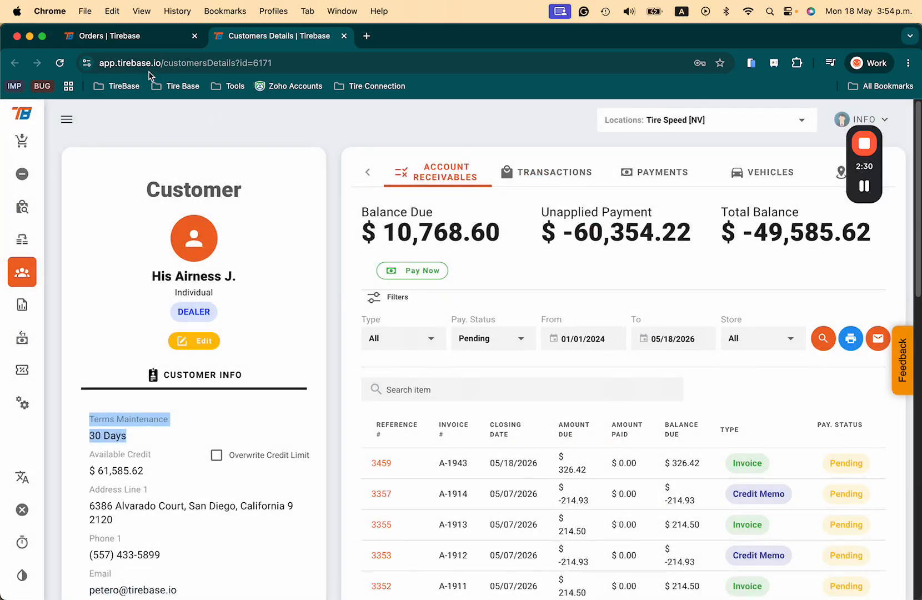
Return to the orders page and start a new credit memo for the same DEALER customer
left_click(112, 37)
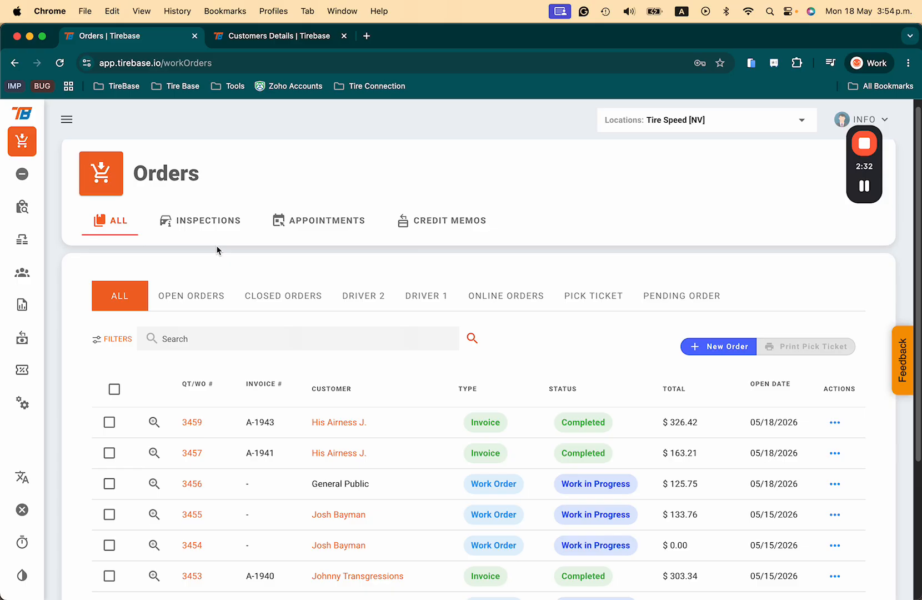
left_click(474, 222)
left_click(66, 120)
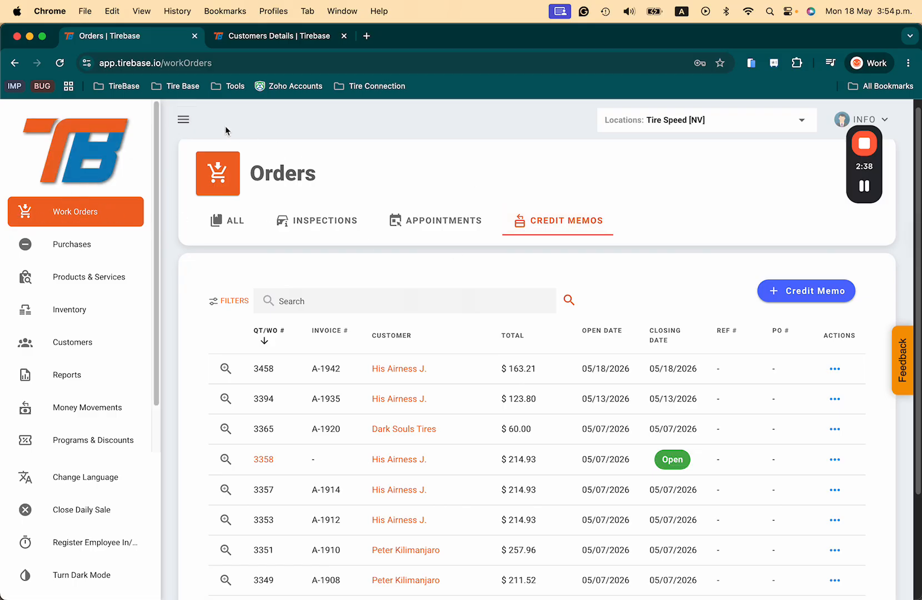
left_click(184, 119)
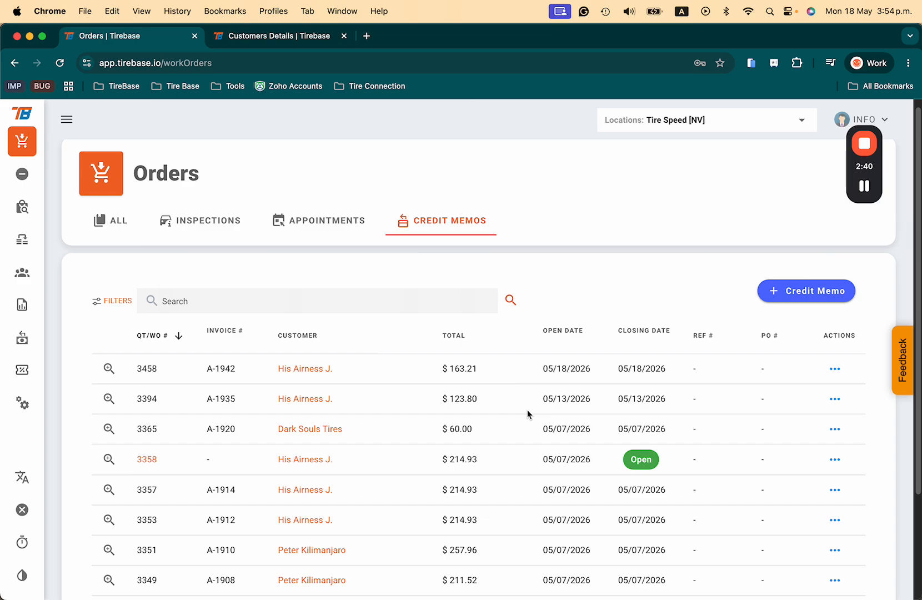
left_click(800, 297)
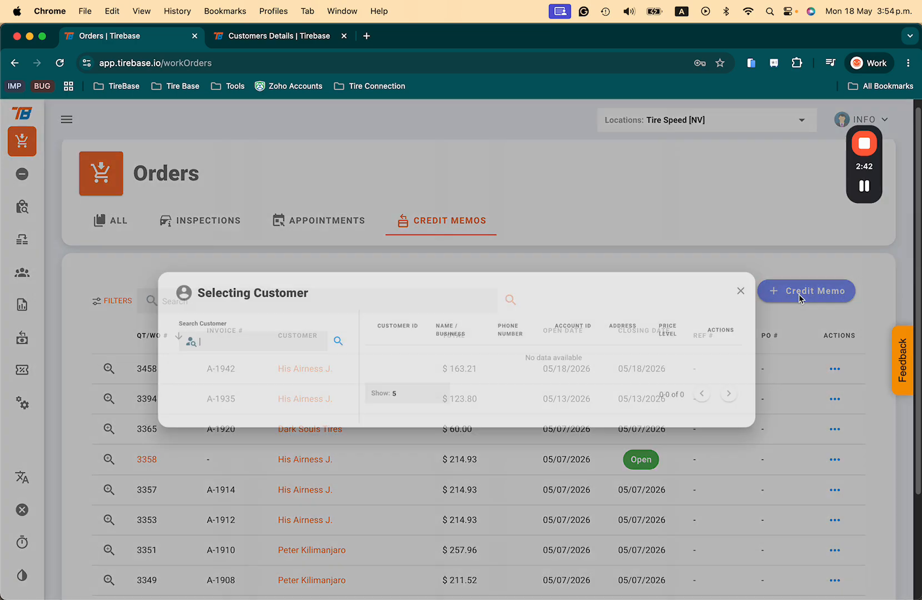
left_click(169, 342)
type("airne")
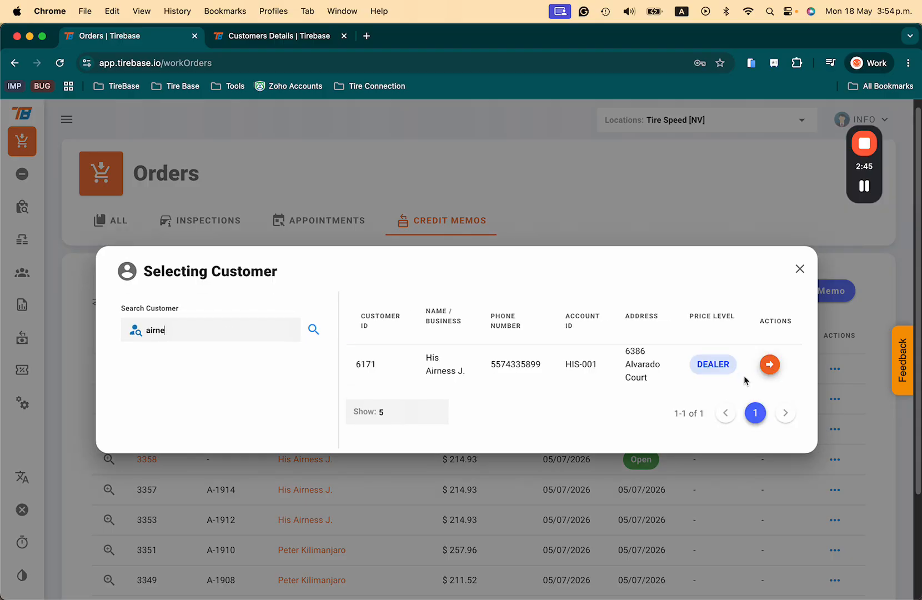
left_click(770, 365)
Choose product AGS024 (Arroyo Grand Sport A/S) for the credit memo and set its quantity to 4
left_click(174, 340)
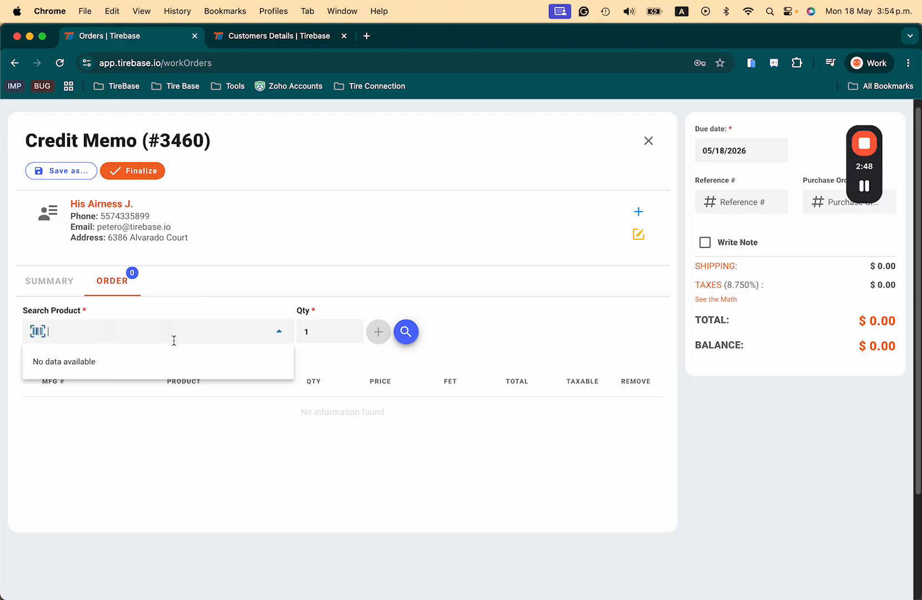
type("AGS024")
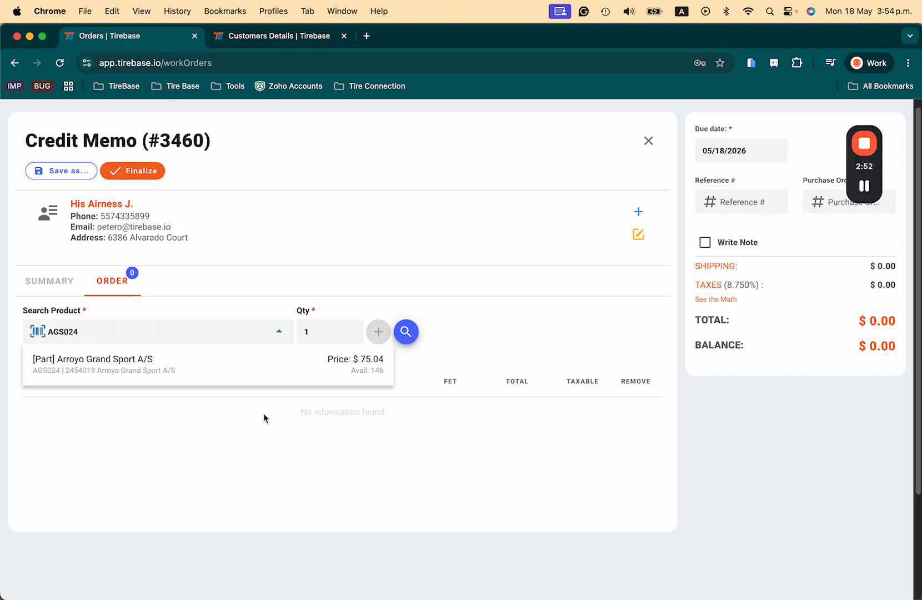
left_click(324, 374)
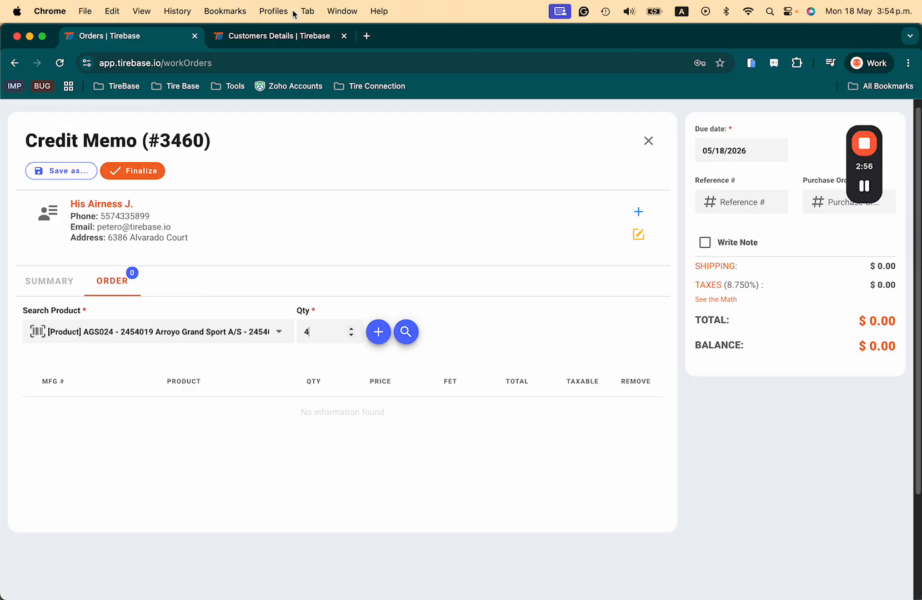
Check the newest invoice's amount due in the customer's account receivables and return to the credit memo
left_click(268, 36)
left_click_drag(557, 470, 594, 474)
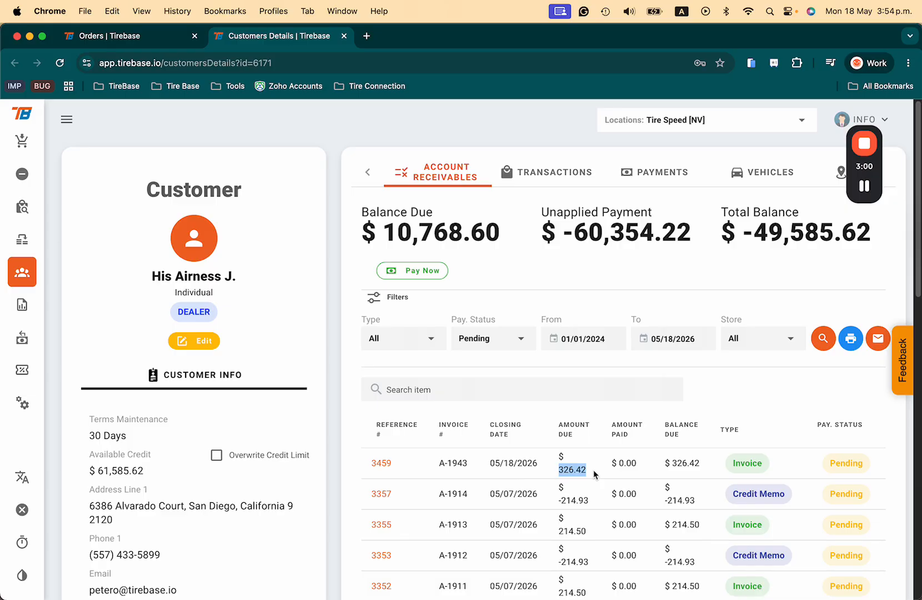
left_click(155, 44)
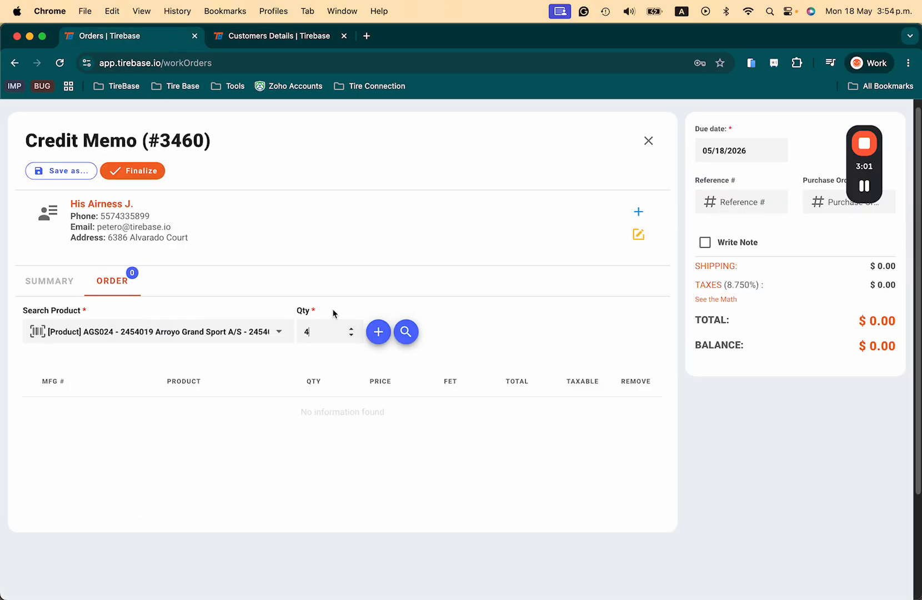
Add the four AGS024 tires to the credit memo and finalize it without printing or sending it to sign
left_click(376, 331)
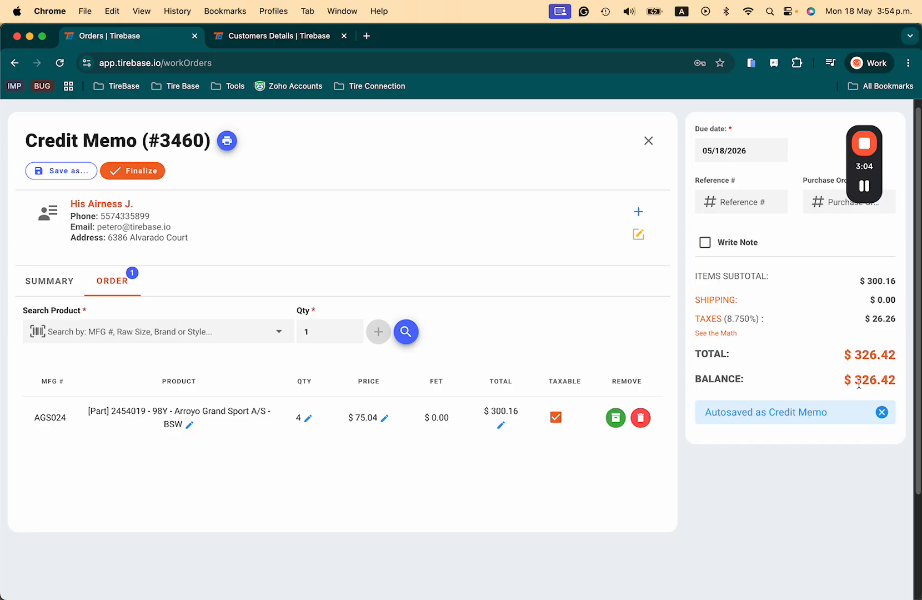
left_click(249, 39)
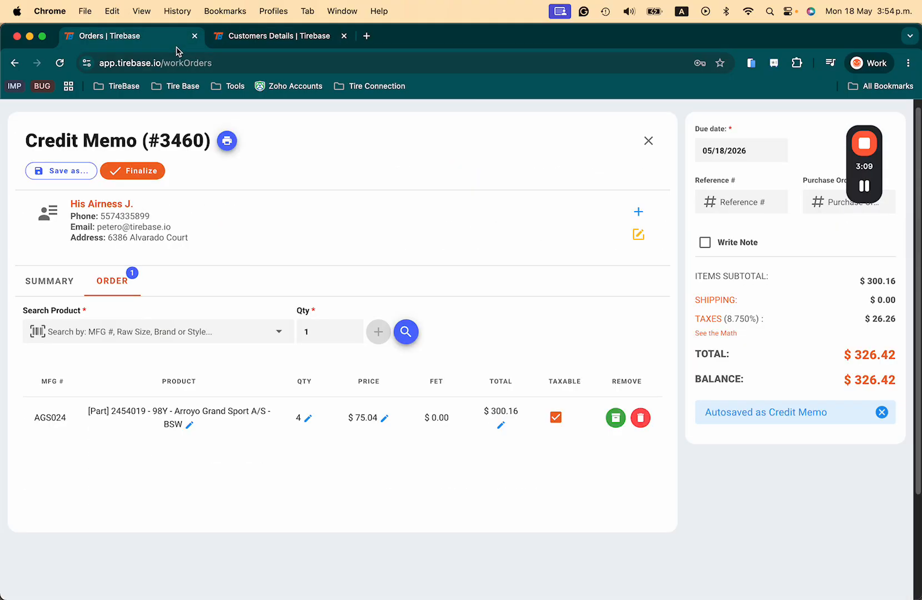
left_click(175, 41)
left_click(125, 172)
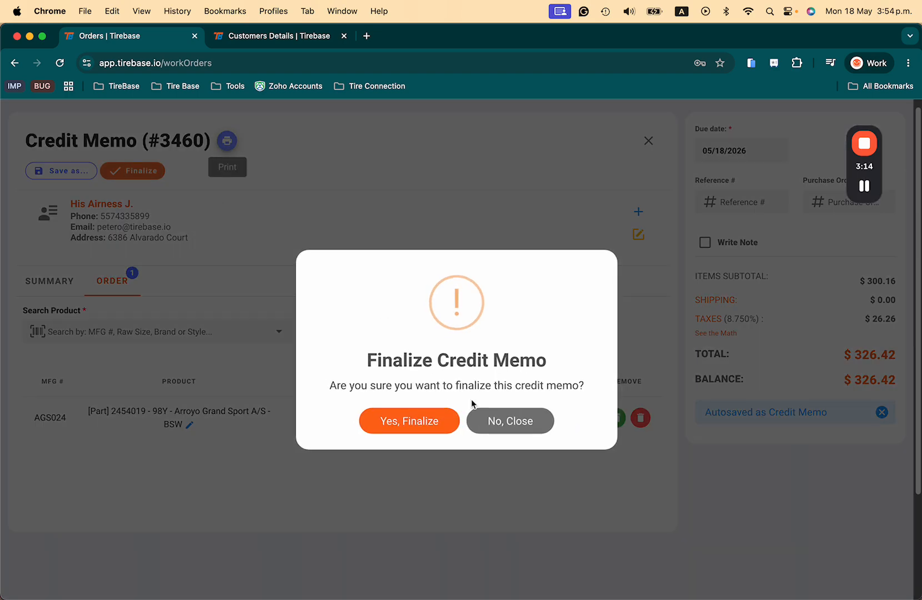
left_click(428, 426)
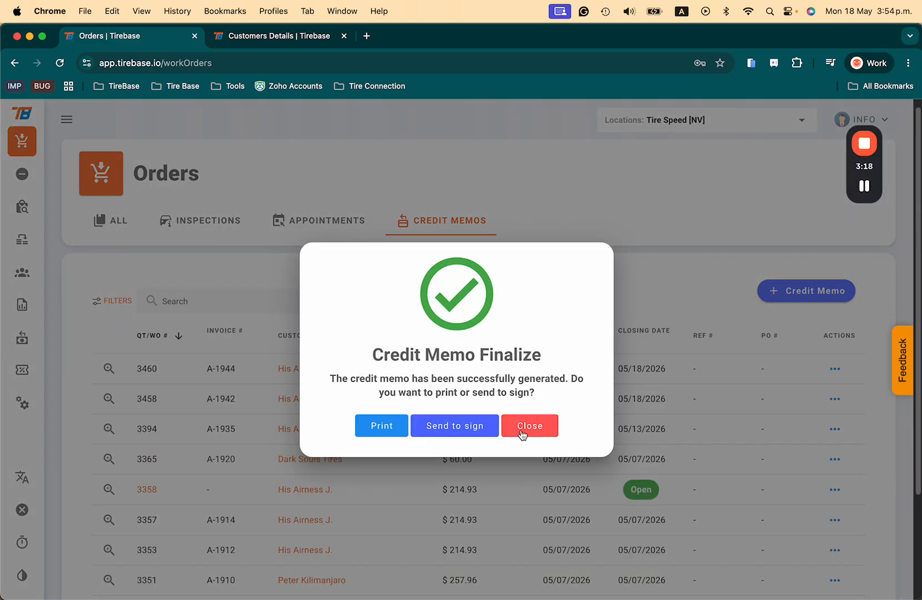
left_click(530, 426)
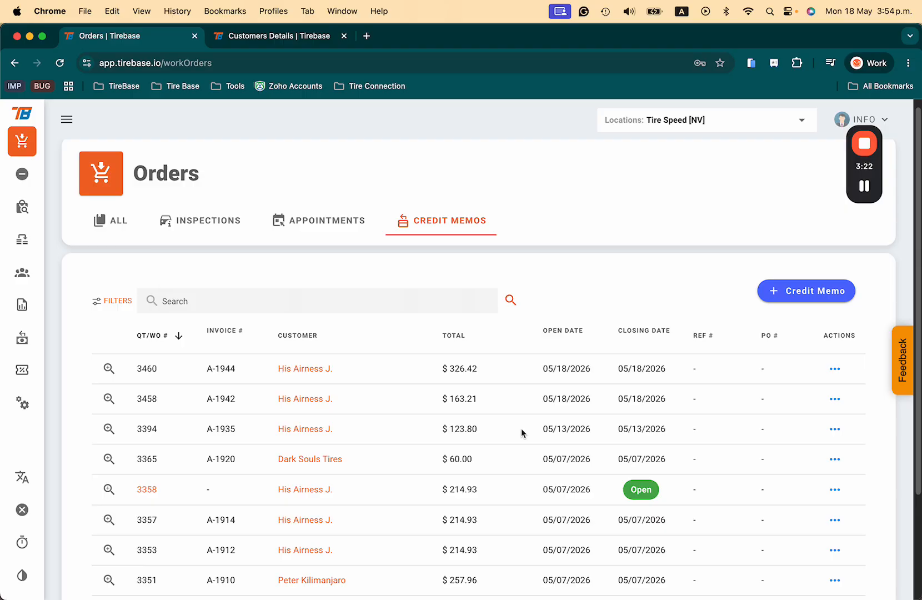
Check the quantity and total in the quick order view of the newest invoice among all orders, and close the view
left_click(111, 220)
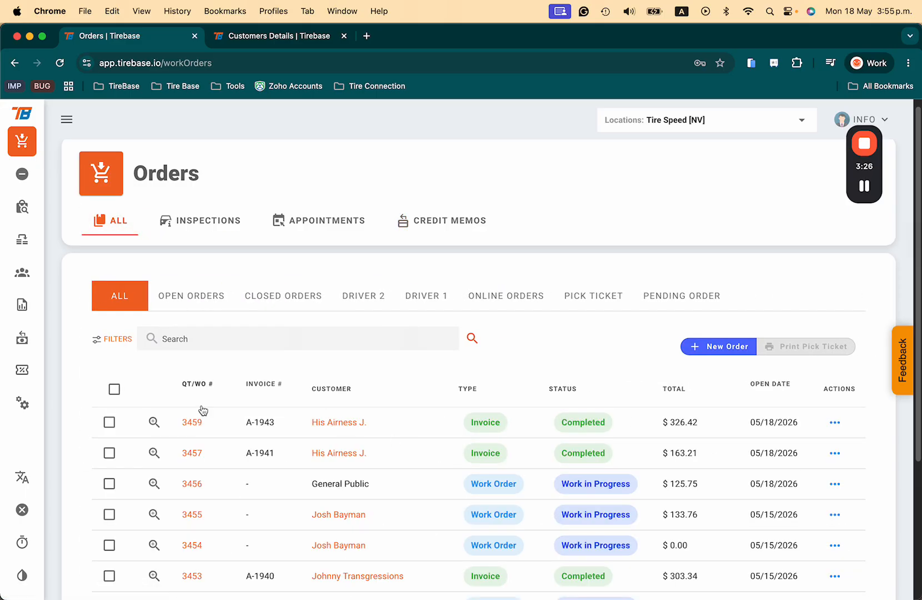
left_click(155, 422)
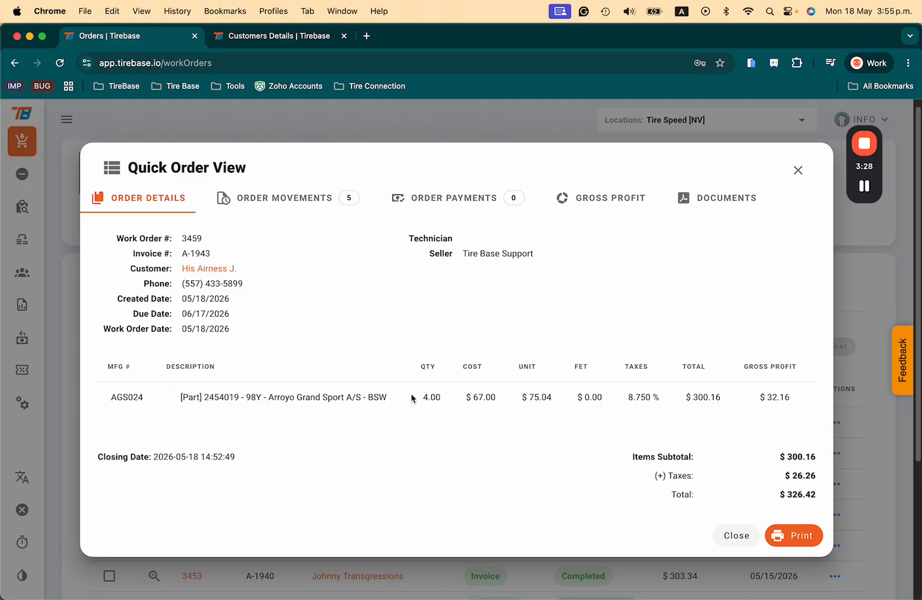
left_click_drag(450, 400, 407, 401)
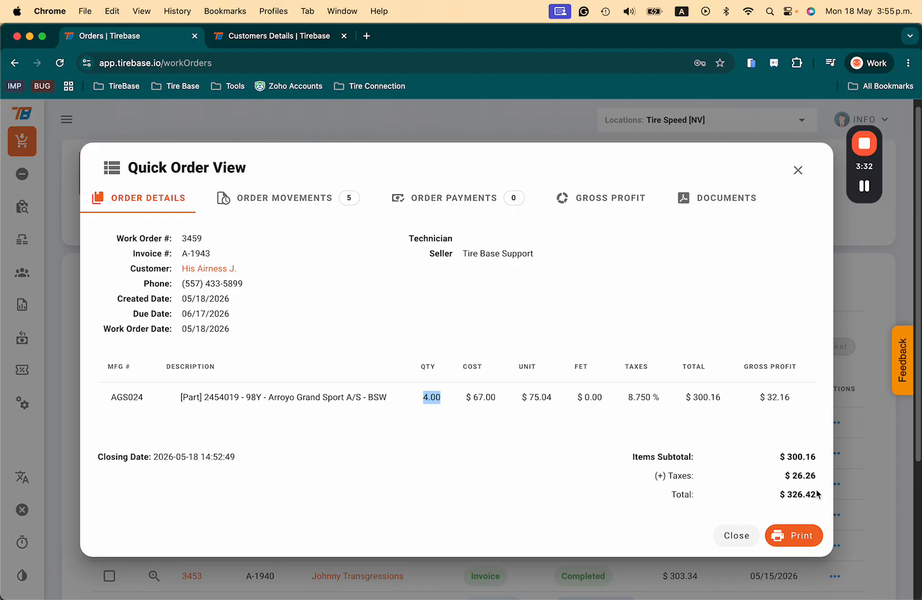
left_click(744, 537)
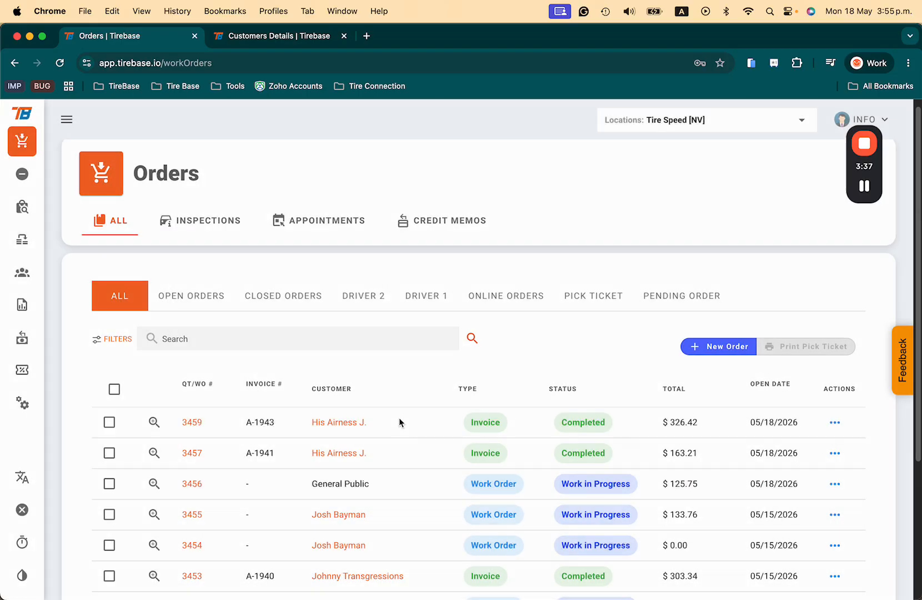
Check the quantity in the quick view of the newest credit memo, and close the view
left_click(427, 220)
left_click(113, 368)
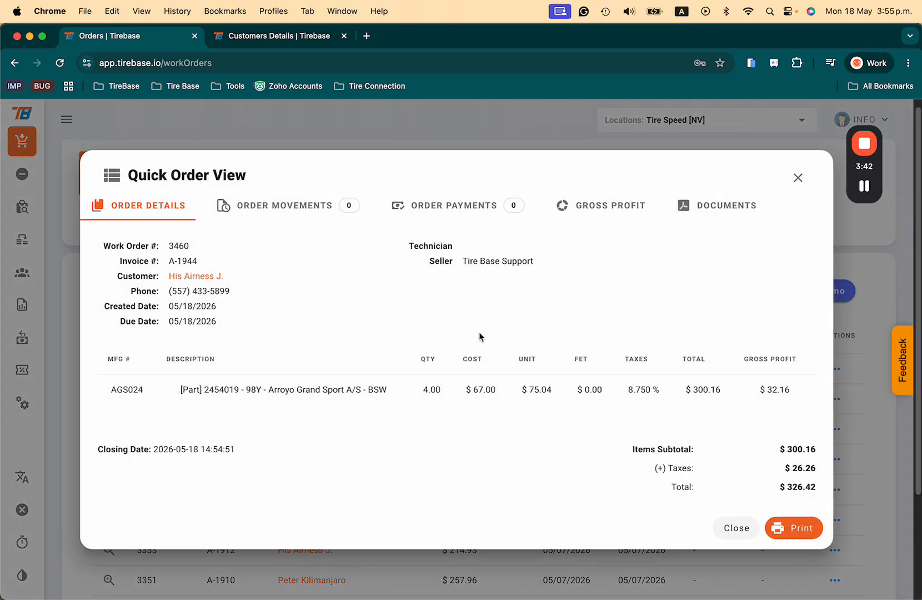
left_click_drag(445, 393, 415, 390)
left_click(733, 527)
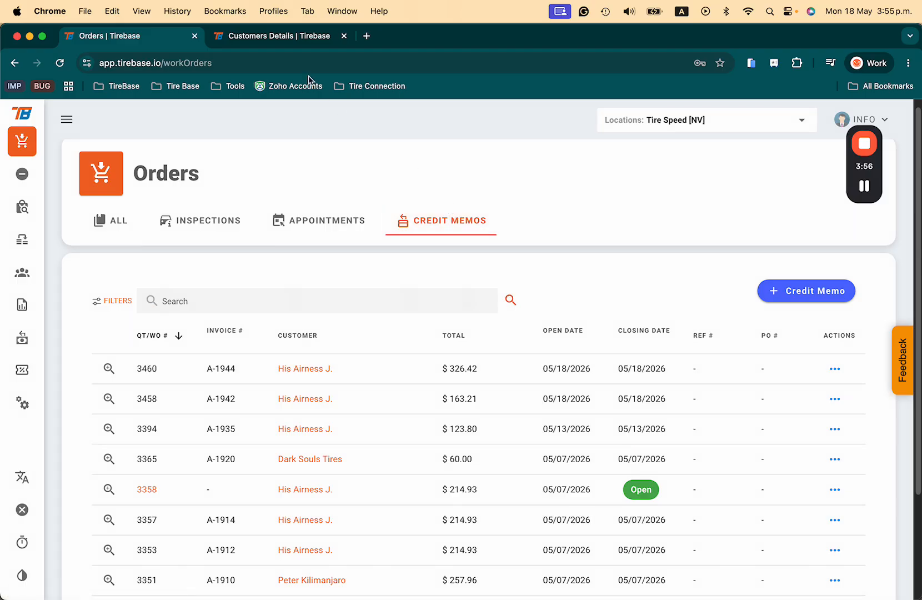
Reload the customer's account receivables and compare the amounts due of the newest credit memo and the newest invoice
left_click(285, 38)
left_click(59, 64)
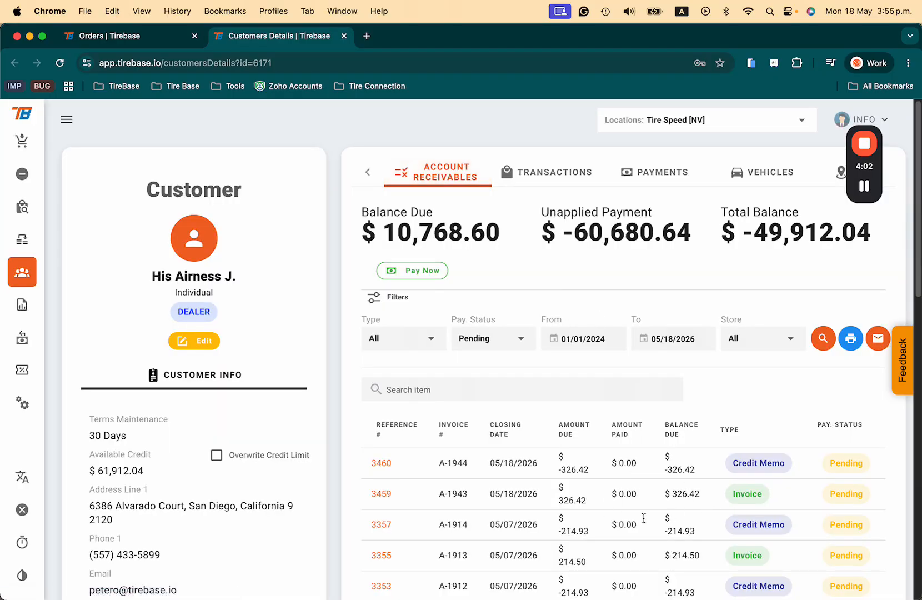
left_click_drag(558, 500, 592, 477)
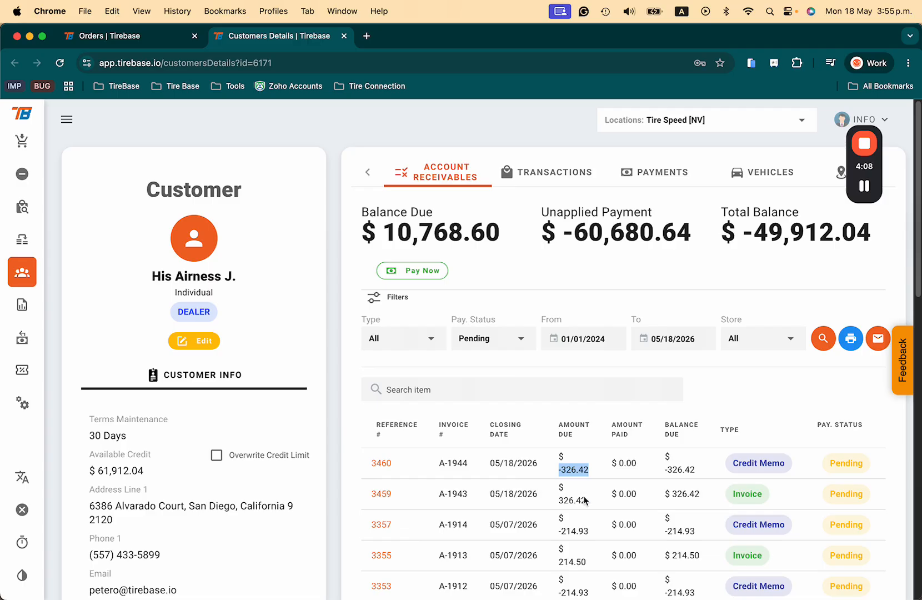
left_click(601, 454)
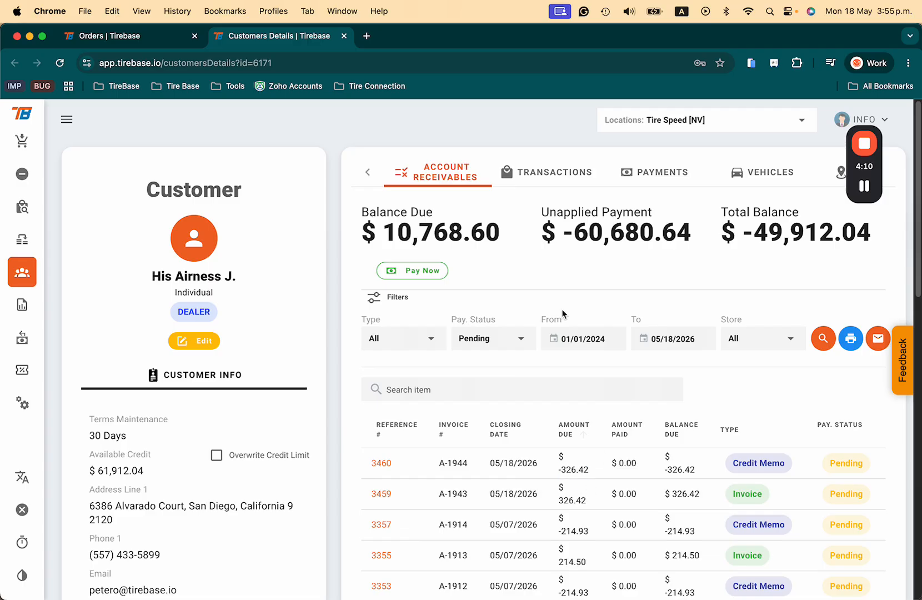
Open the Receive Payments form for the customer and sort the open items by closing date to find the 05/18/2026 credit memo and invoice
left_click(433, 274)
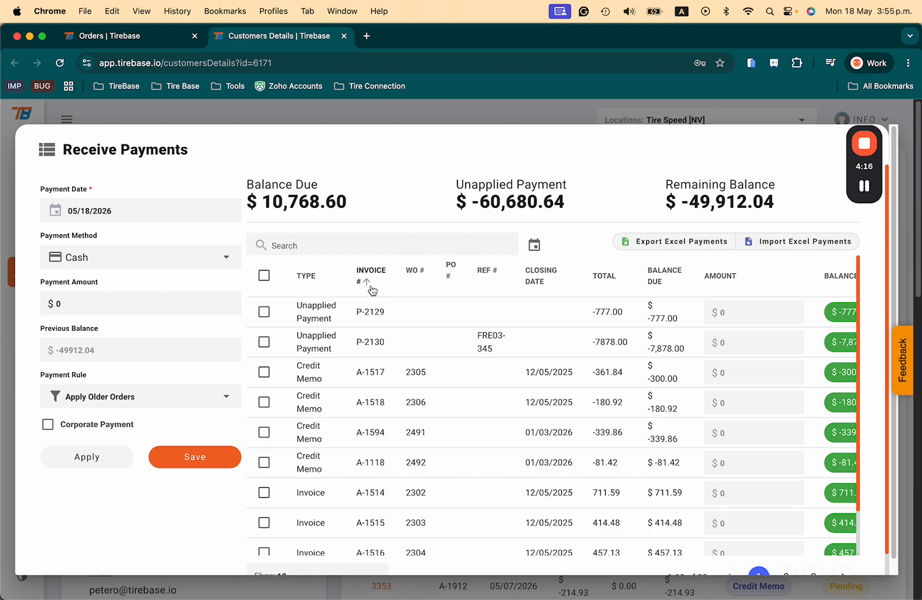
left_click(549, 287)
left_click(550, 288)
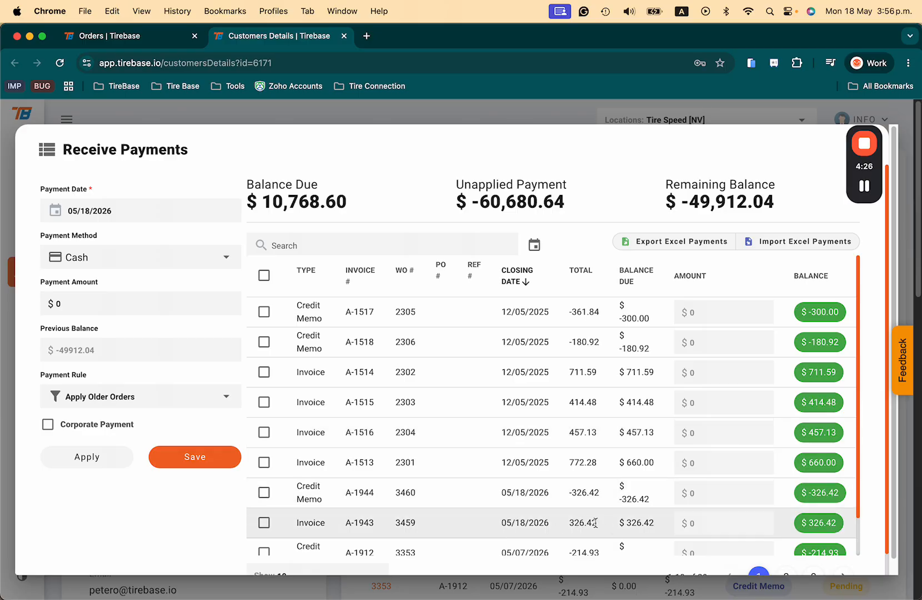
left_click_drag(571, 523, 594, 521)
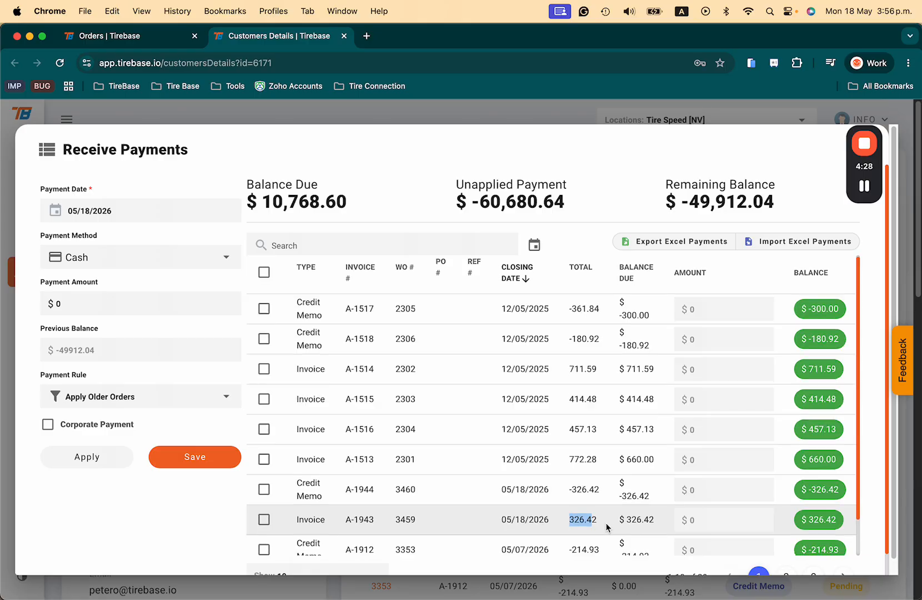
scroll(606, 525, "down", 1)
left_click_drag(572, 474, 597, 470)
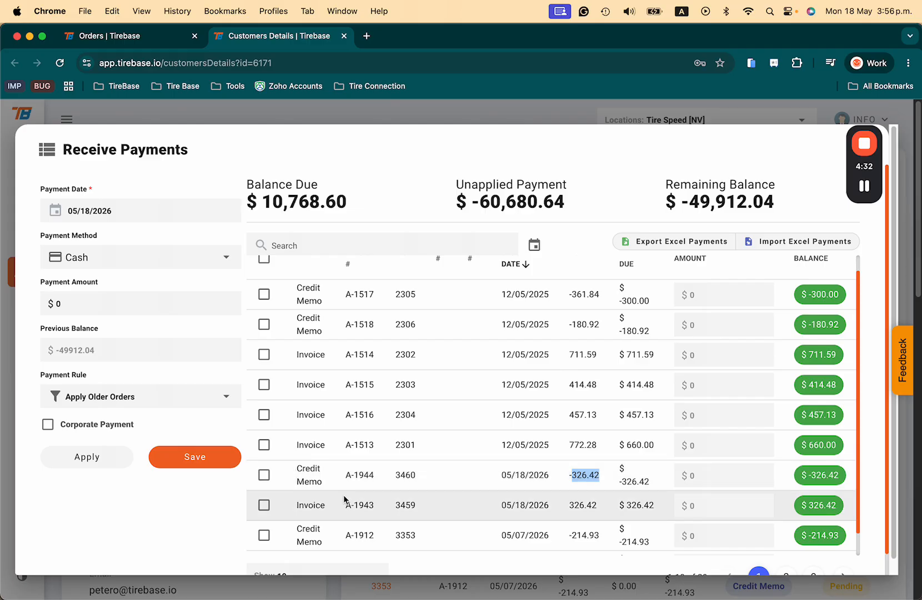
Include the -326.42 credit memo and the 326.42 invoice dated 05/18/2026 in the payment and save it
left_click(266, 478)
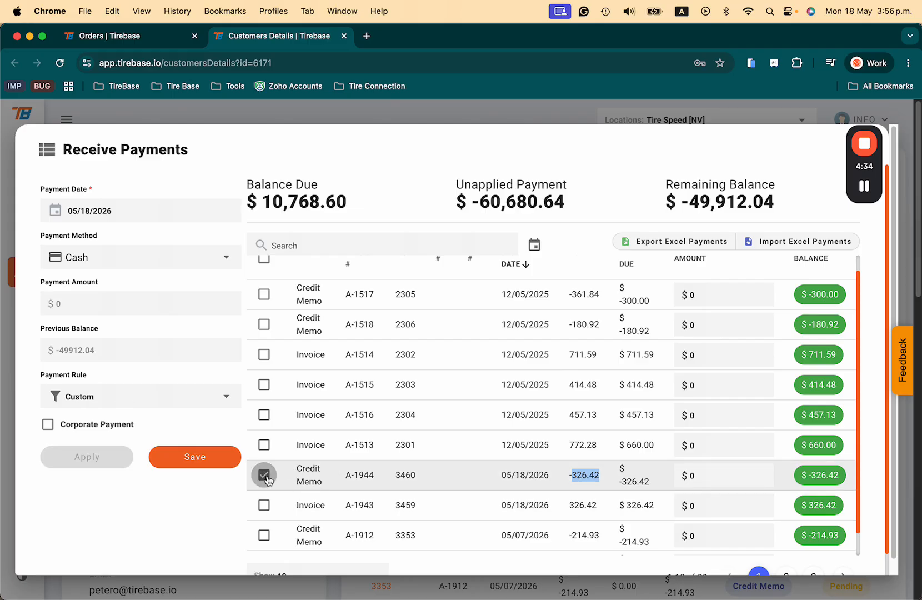
left_click(264, 505)
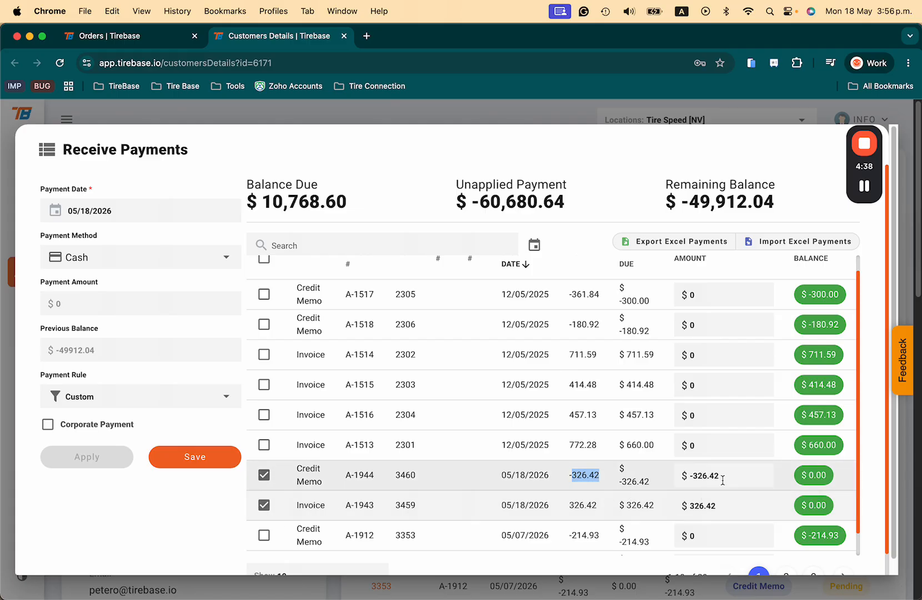
left_click(200, 459)
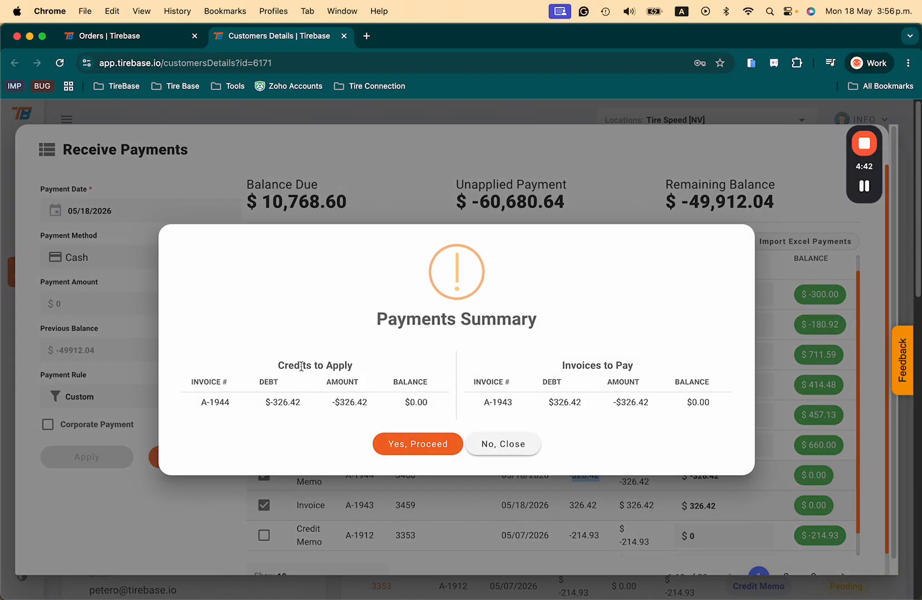
Review the credits to apply and invoices to pay in the payments summary, proceed with the payment, and close the Receive Payments form
left_click_drag(285, 366, 363, 369)
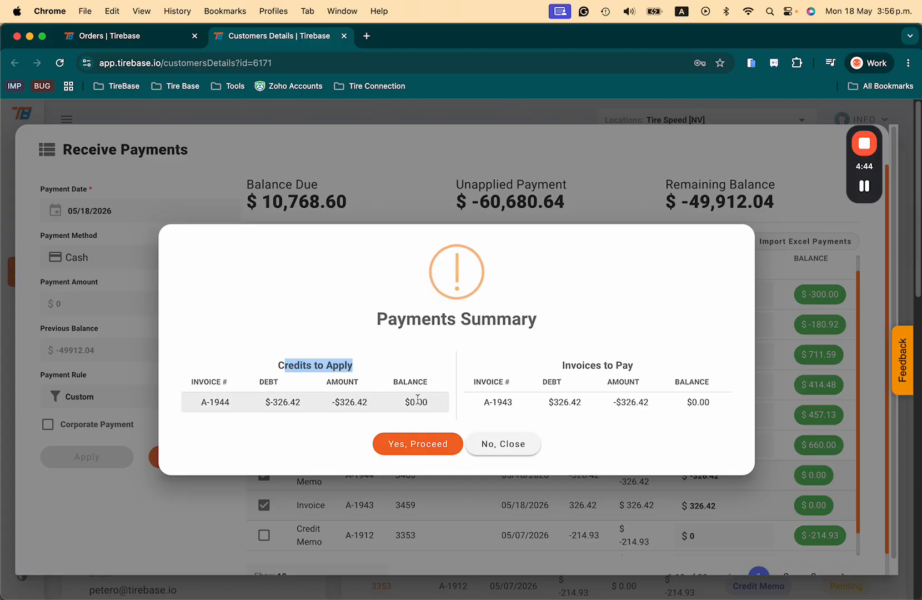
left_click_drag(435, 404, 405, 403)
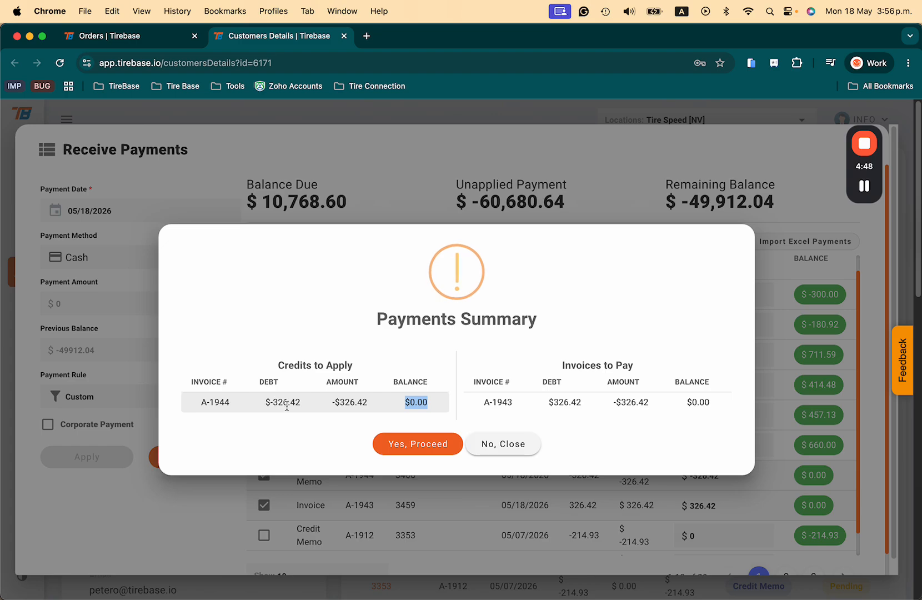
left_click_drag(262, 402, 292, 400)
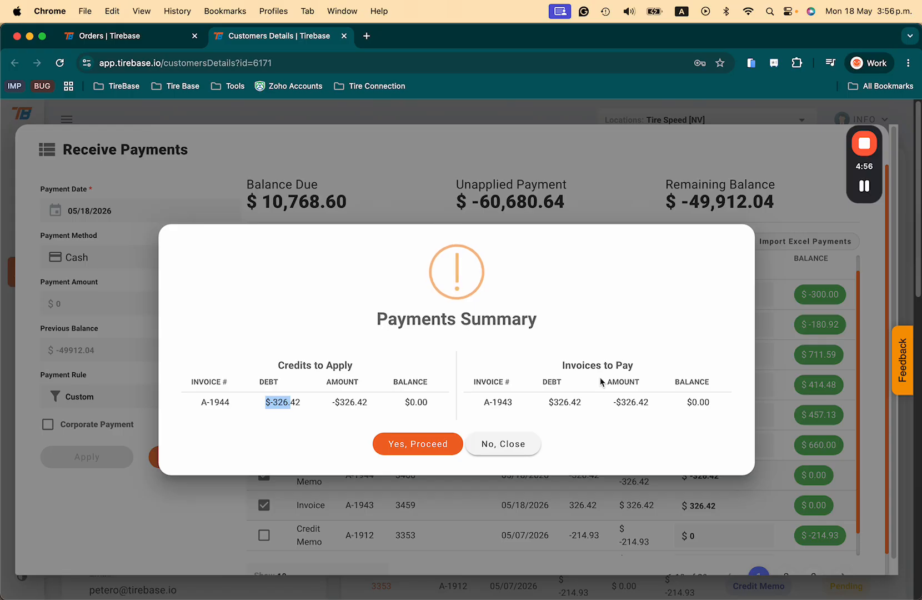
left_click(552, 405)
left_click_drag(557, 404, 582, 403)
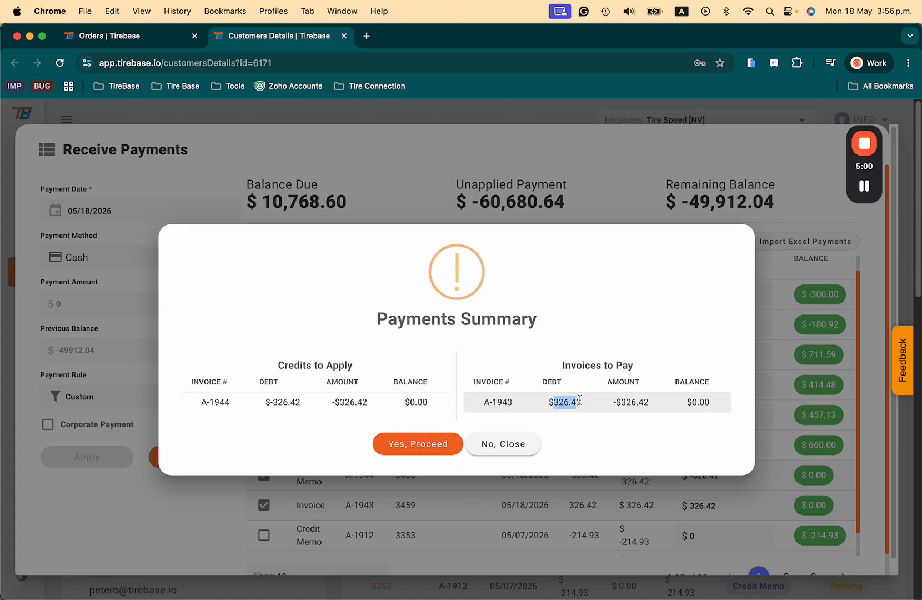
left_click(563, 403)
left_click(416, 445)
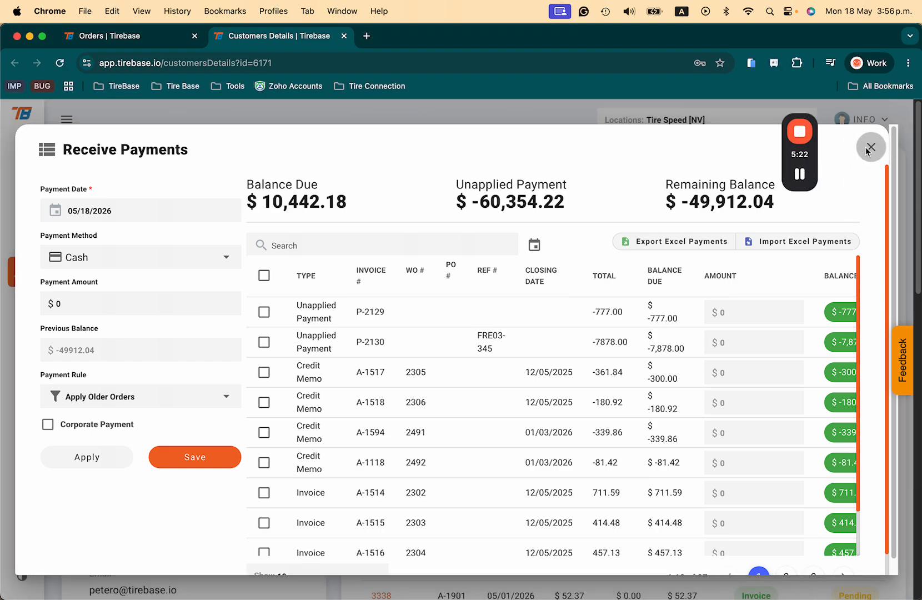
left_click(871, 148)
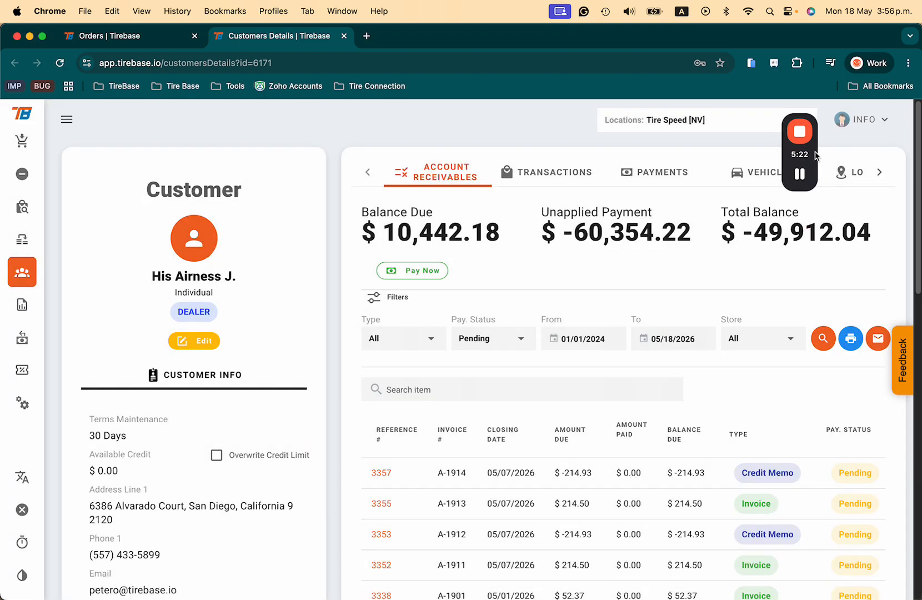
Filter the customer's account receivables to show all payment statuses
left_click(525, 338)
left_click(492, 362)
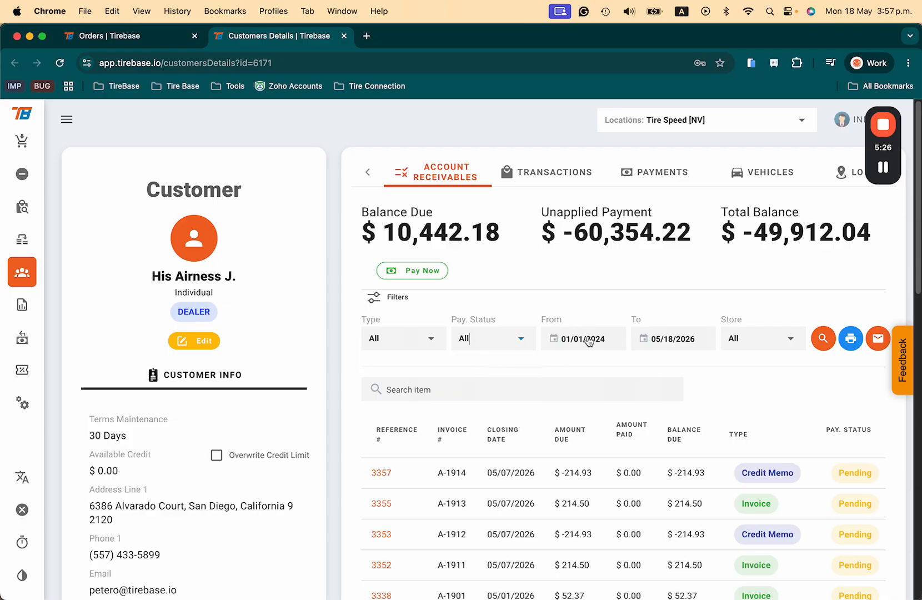
left_click(822, 338)
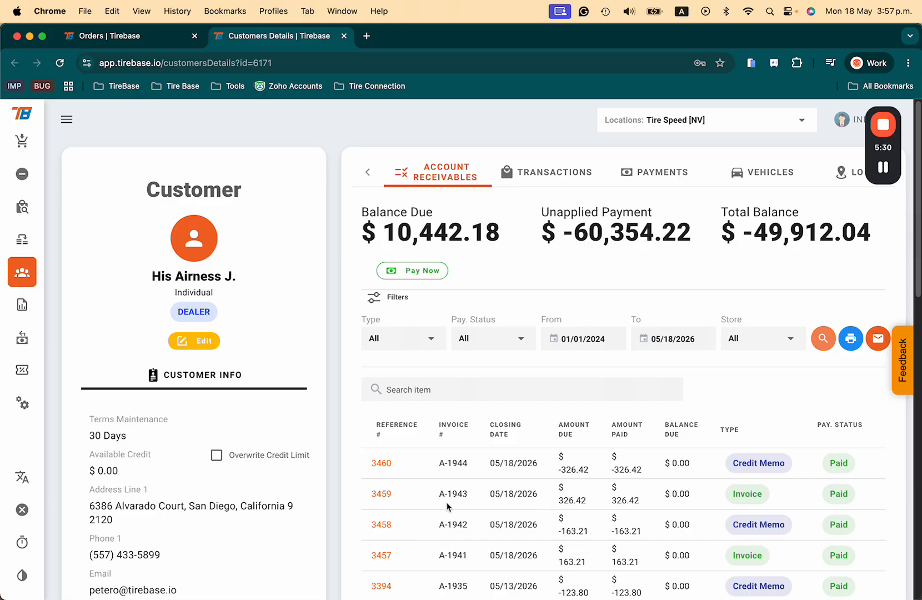
Check the amounts and payment details of the newest invoice and the payment details of the newest credit memo, closing each details window
left_click_drag(562, 498, 706, 498)
left_click(834, 501)
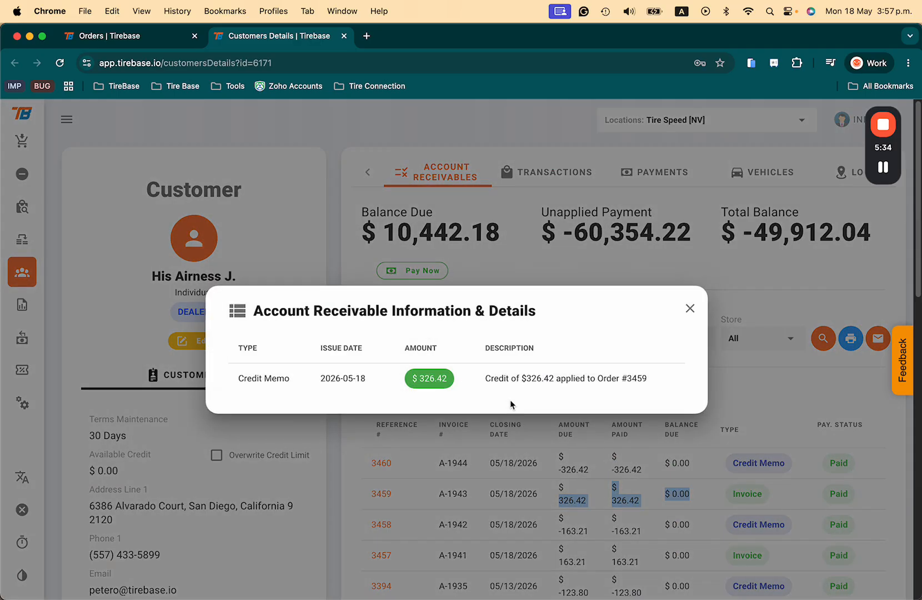
left_click_drag(483, 382, 595, 382)
left_click(691, 309)
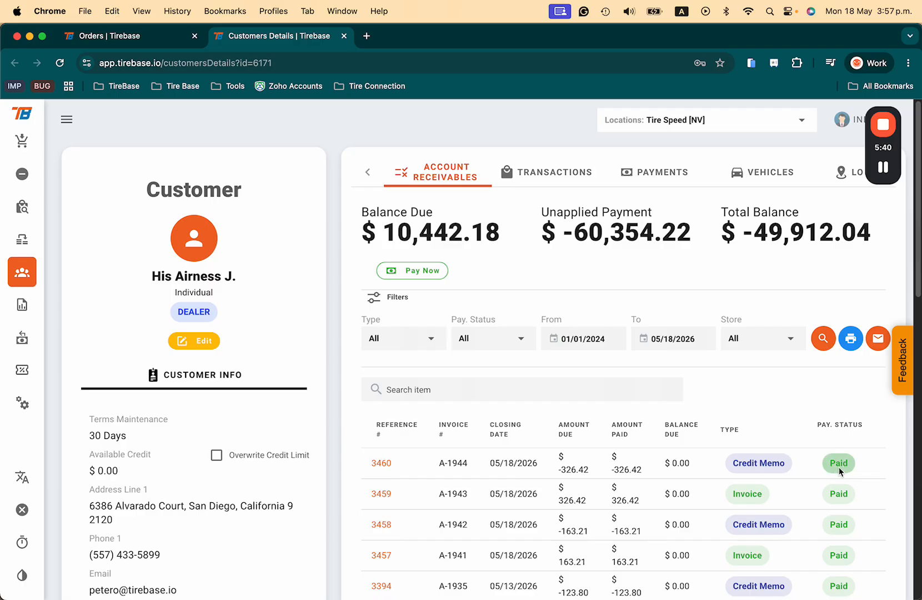
left_click(839, 464)
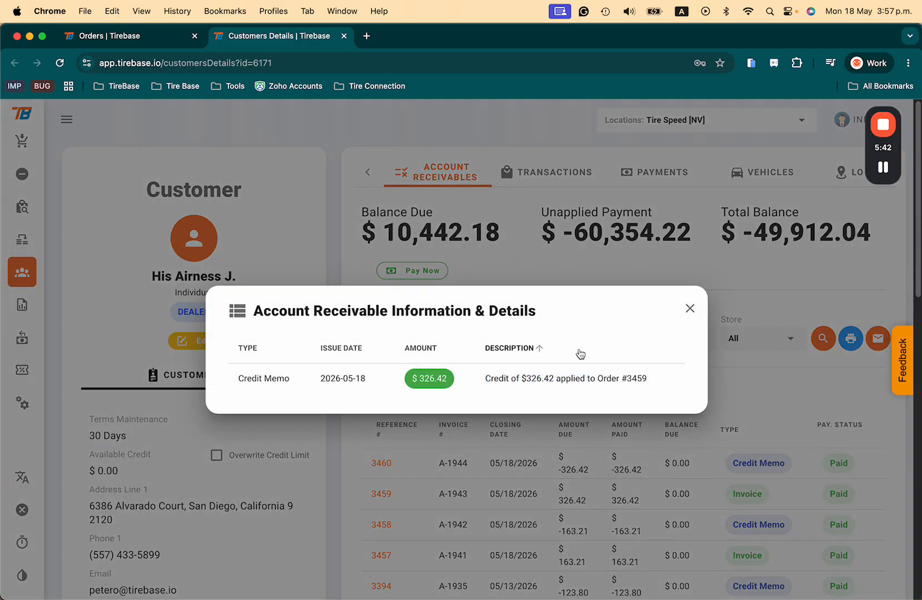
left_click(690, 308)
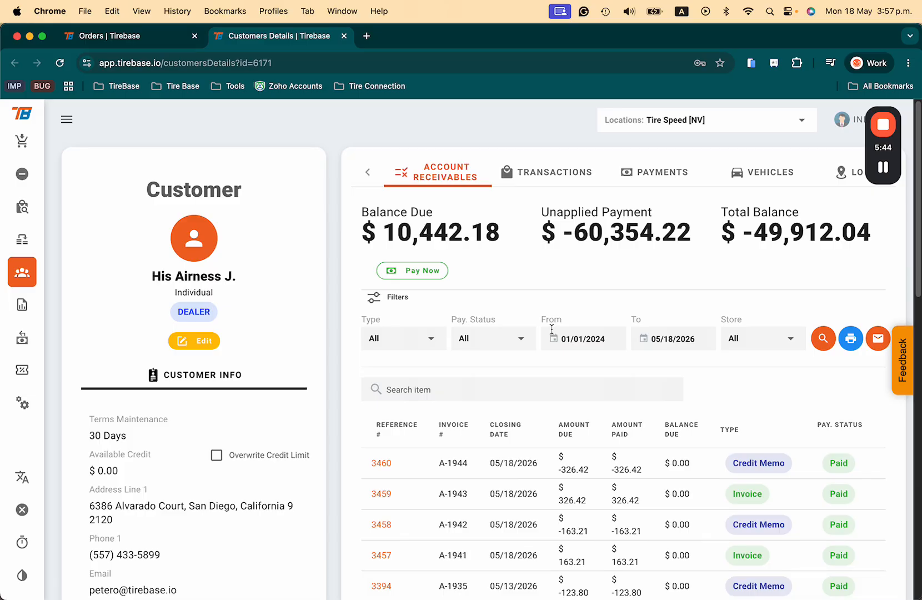